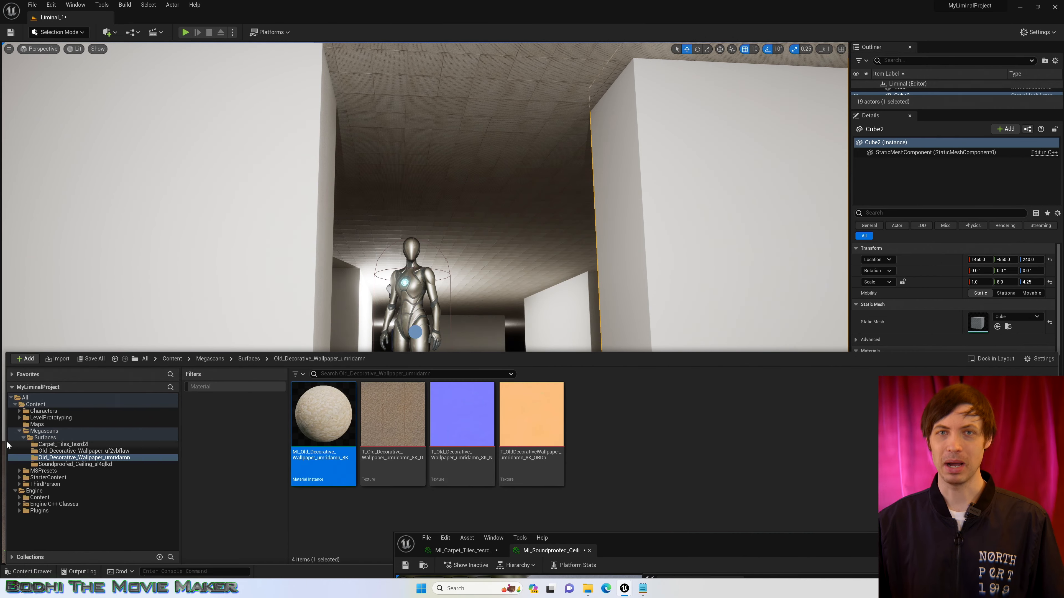
Open the MI_Old_Decorative_Wallpaper_uf2vbflaw_8K material instance from its Megascans surface folder for editing
{"action": "left_click", "coordinate": [83, 451]}
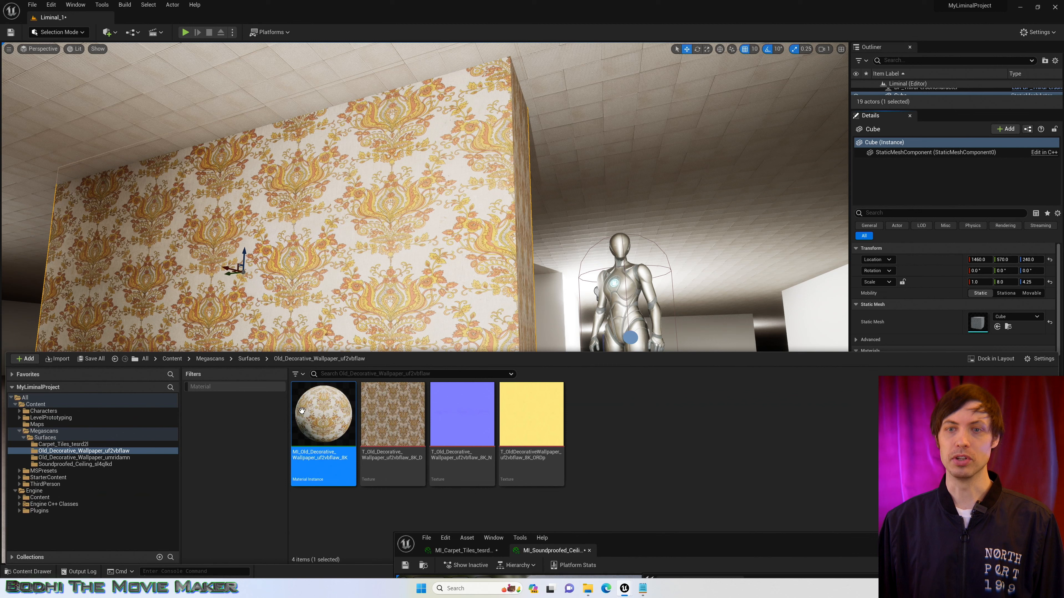
{"action": "right_click", "coordinate": [323, 415]}
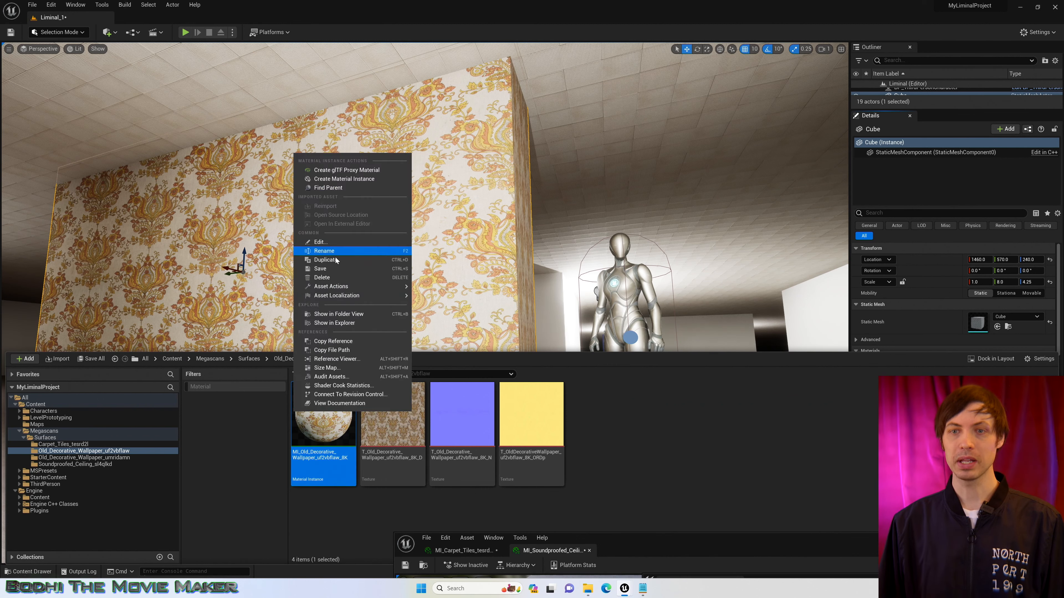
{"action": "left_click", "coordinate": [330, 245]}
{"action": "key", "text": "Return"}
{"action": "double_click", "coordinate": [403, 419]}
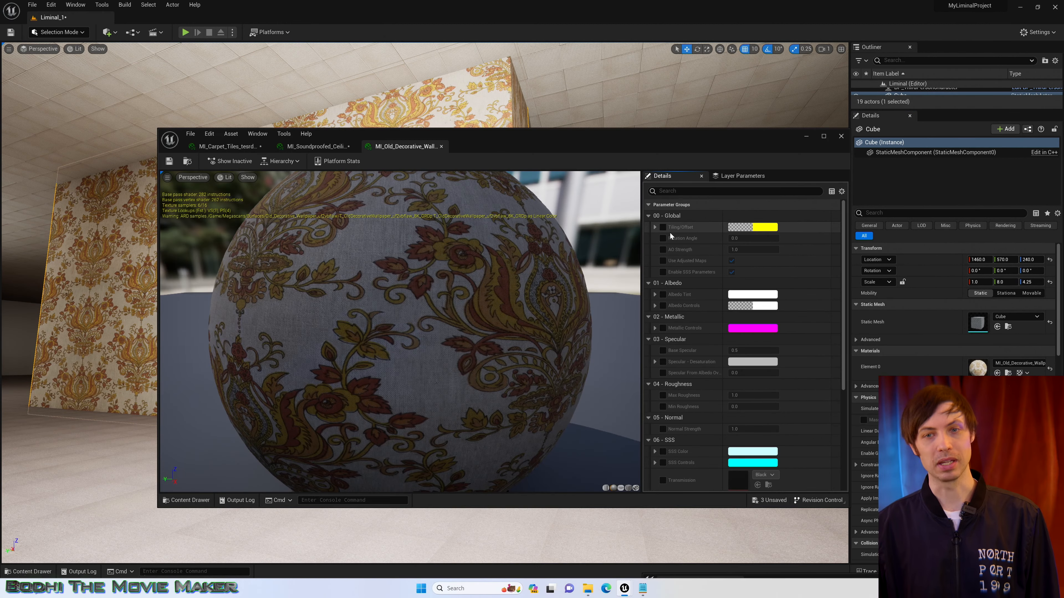
Enable the Tiling/Offset override on the wallpaper material and set both Tiling X and Tiling Y to 10
{"action": "left_click", "coordinate": [655, 227]}
{"action": "left_click", "coordinate": [663, 227]}
{"action": "left_click", "coordinate": [737, 239]}
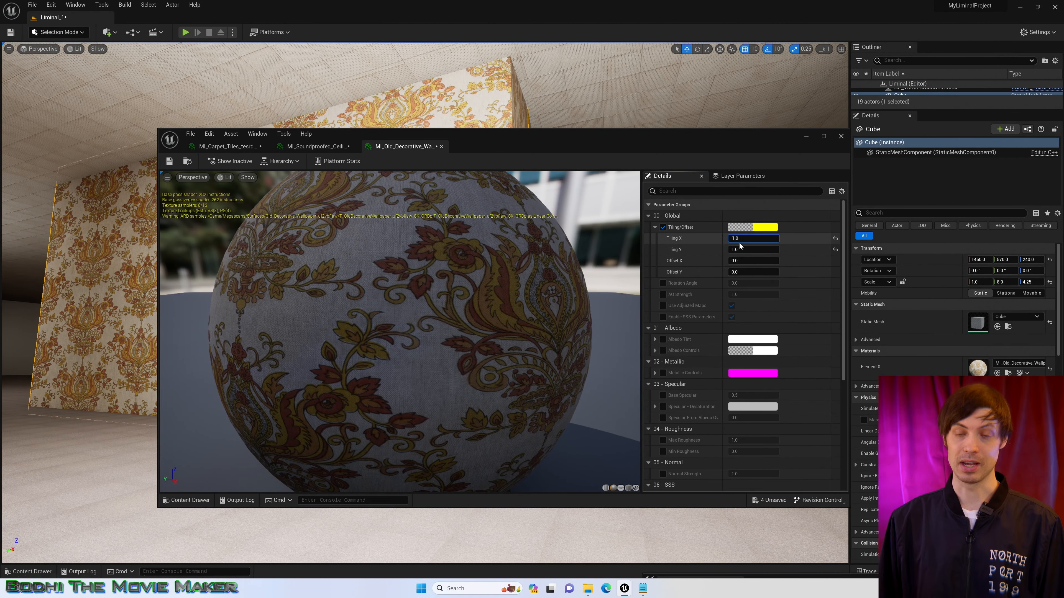
{"action": "type", "text": "10"}
{"action": "left_click", "coordinate": [735, 251]}
{"action": "type", "text": "10"}
{"action": "key", "text": "Return"}
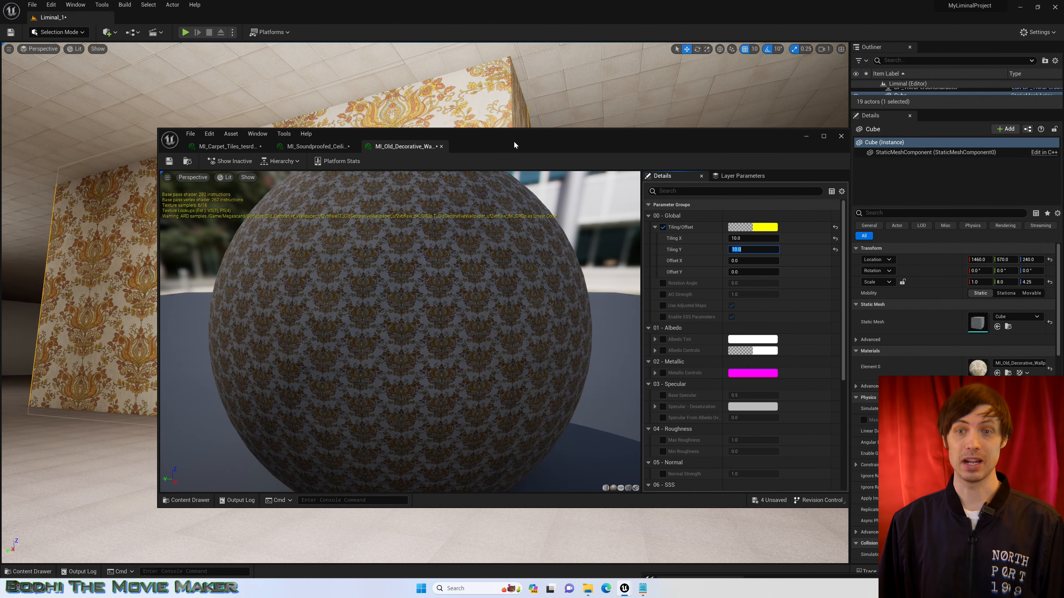
{"action": "left_click_drag", "start_coordinate": [544, 148], "coordinate": [630, 170]}
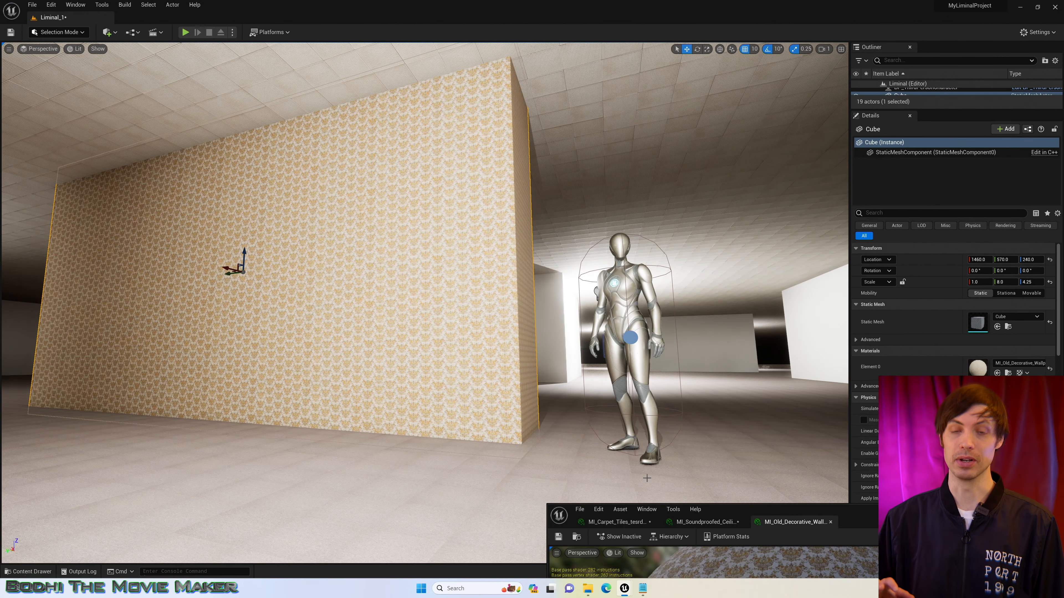
Set the wallpaper material's Tiling X and Tiling Y to 5
{"action": "left_click_drag", "start_coordinate": [888, 519], "coordinate": [482, 225]}
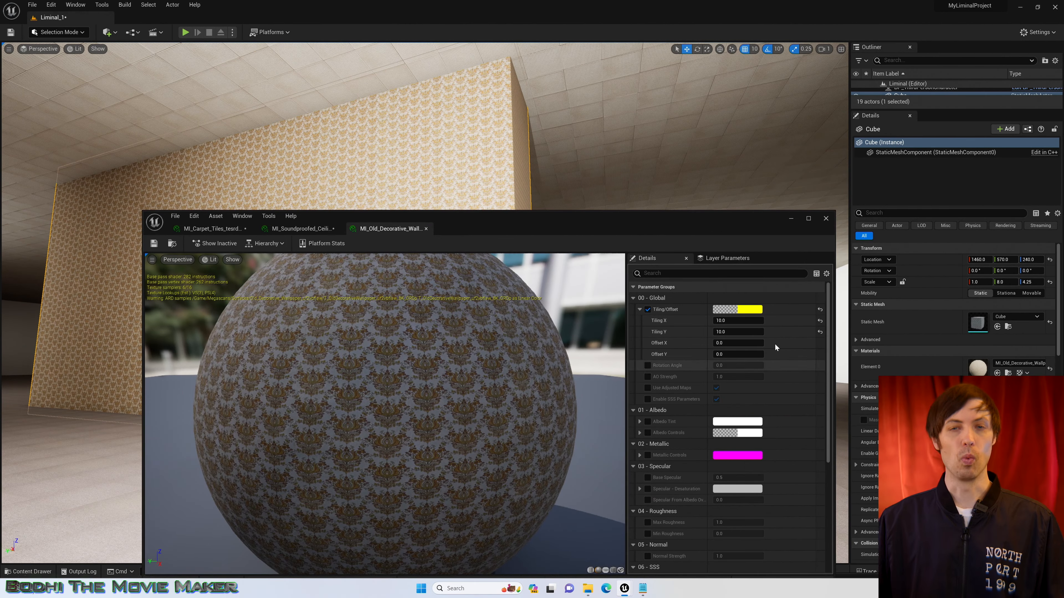
{"action": "left_click", "coordinate": [721, 321]}
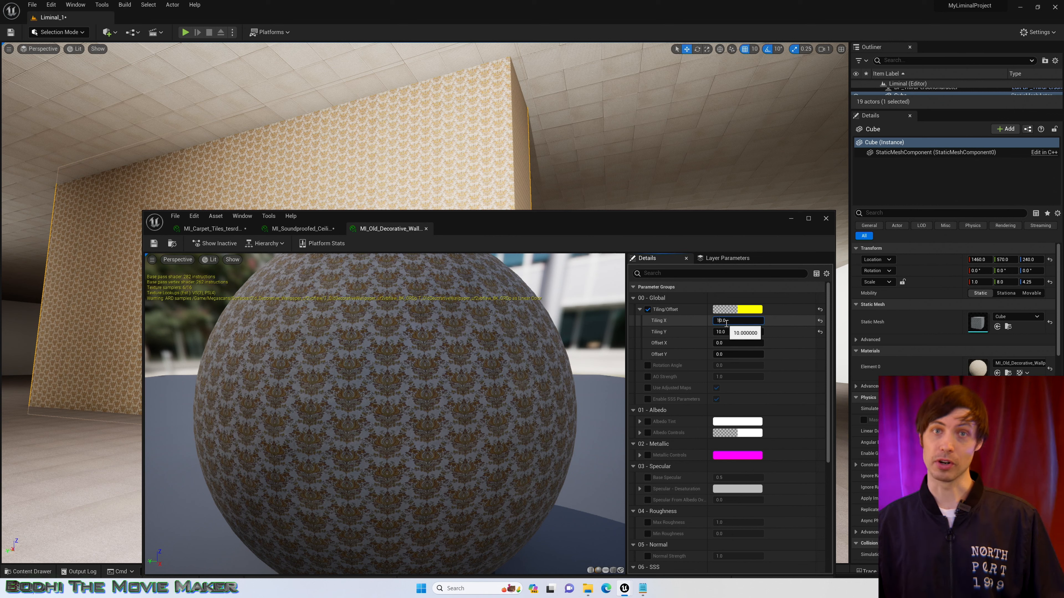
{"action": "key", "text": "BackSpace"}
{"action": "key", "text": "BackSpace"}
{"action": "type", "text": "5"}
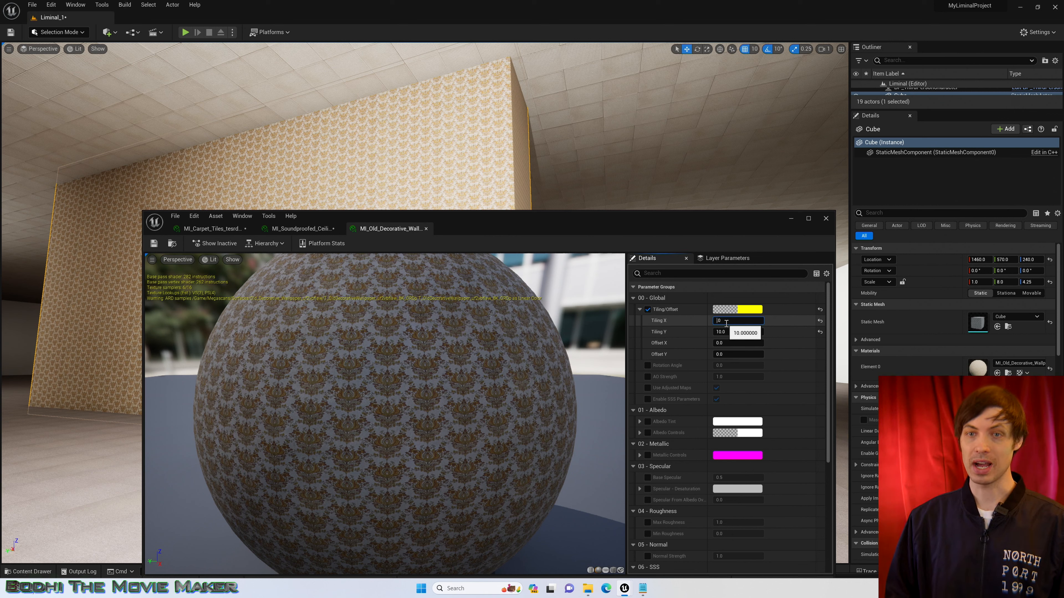
{"action": "key", "text": "Return"}
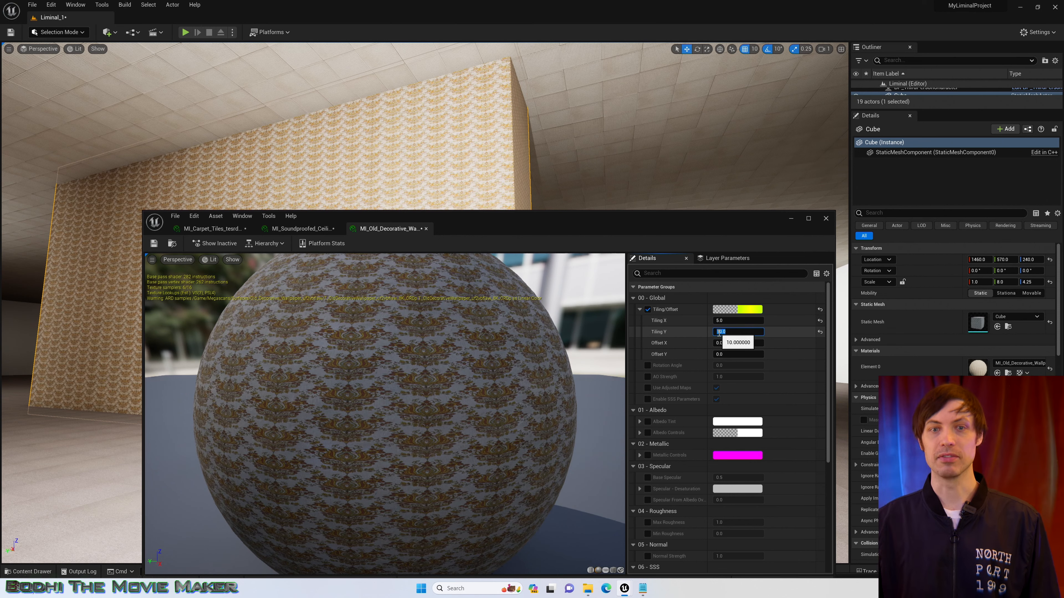
{"action": "left_click", "coordinate": [710, 333]}
{"action": "key", "text": "Delete"}
{"action": "key", "text": "Delete"}
{"action": "type", "text": "5"}
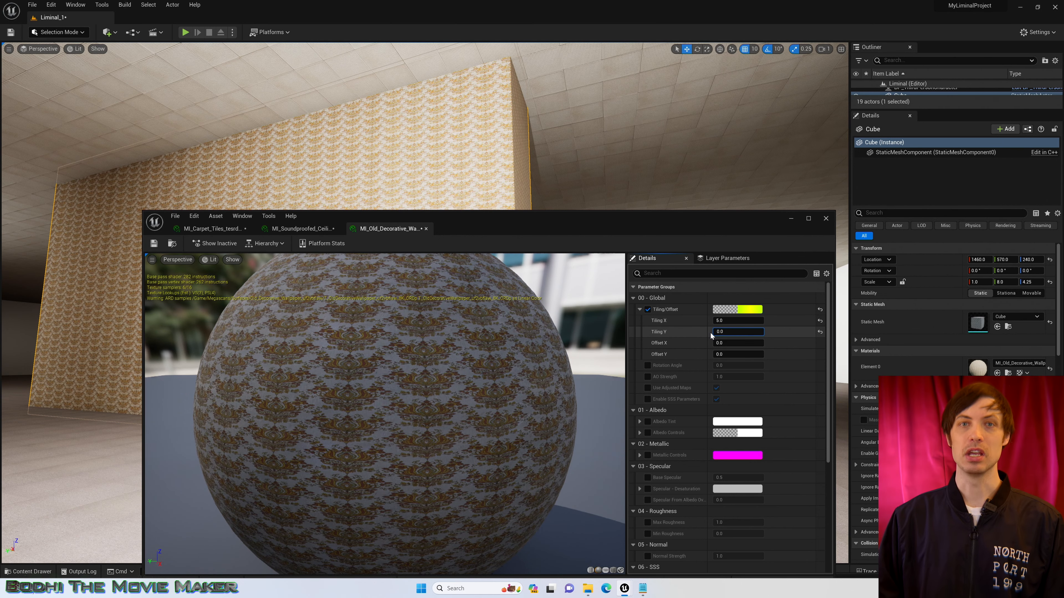
{"action": "key", "text": "Return"}
{"action": "left_click_drag", "start_coordinate": [470, 220], "coordinate": [490, 181]}
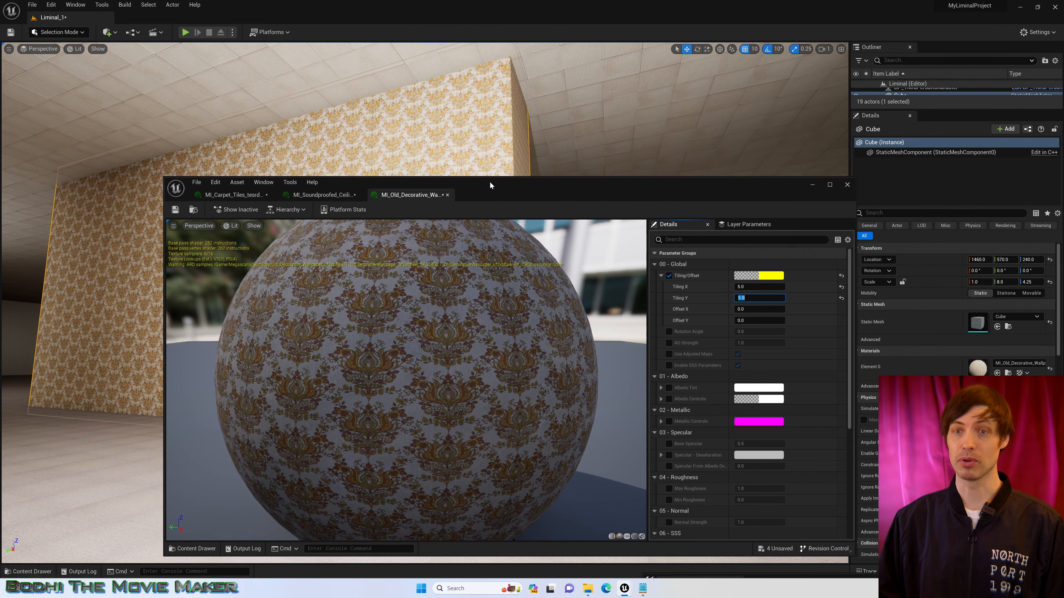
Look through the wallpaper material's parameter groups from Global to Texture Maps and collapse the Global group
{"action": "scroll", "coordinate": [679, 394], "scroll_direction": "down", "scroll_amount": 5}
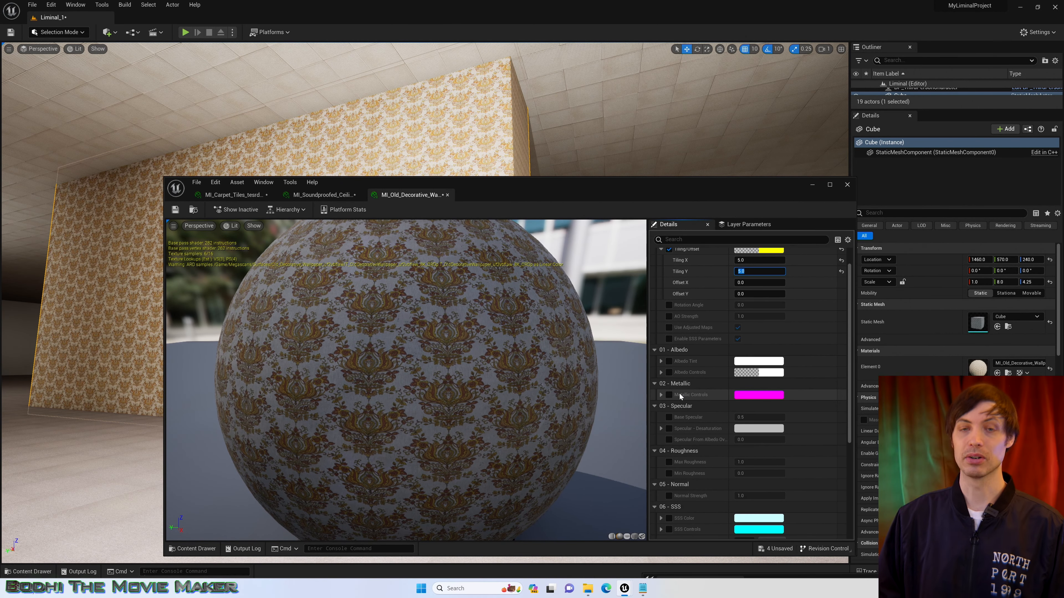
{"action": "scroll", "coordinate": [679, 393], "scroll_direction": "up", "scroll_amount": 5}
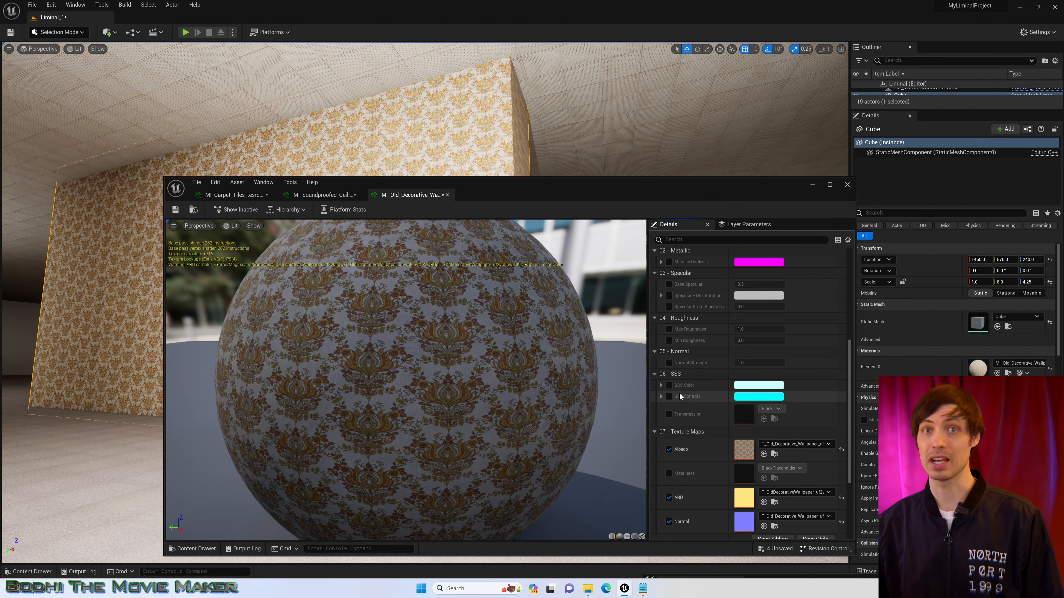
{"action": "left_click", "coordinate": [654, 265]}
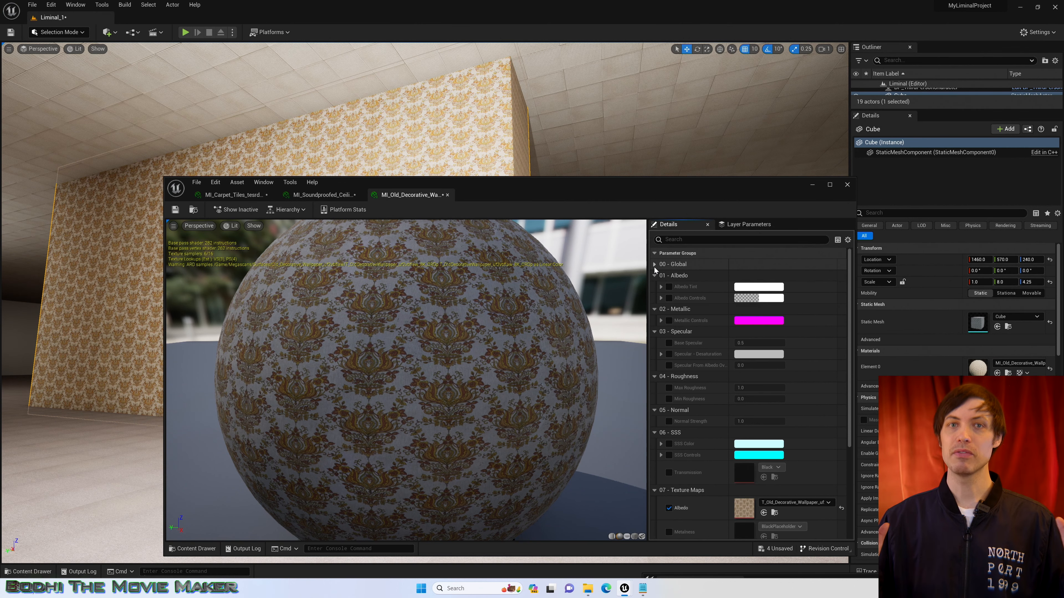
{"action": "left_click", "coordinate": [654, 265]}
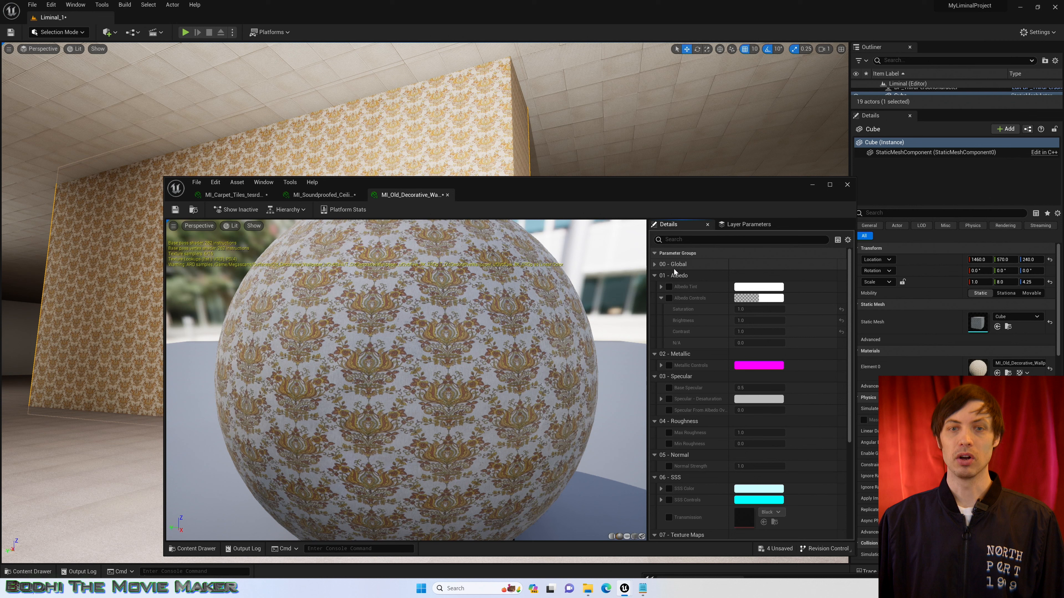
{"action": "scroll", "coordinate": [669, 264], "scroll_direction": "down", "scroll_amount": 1}
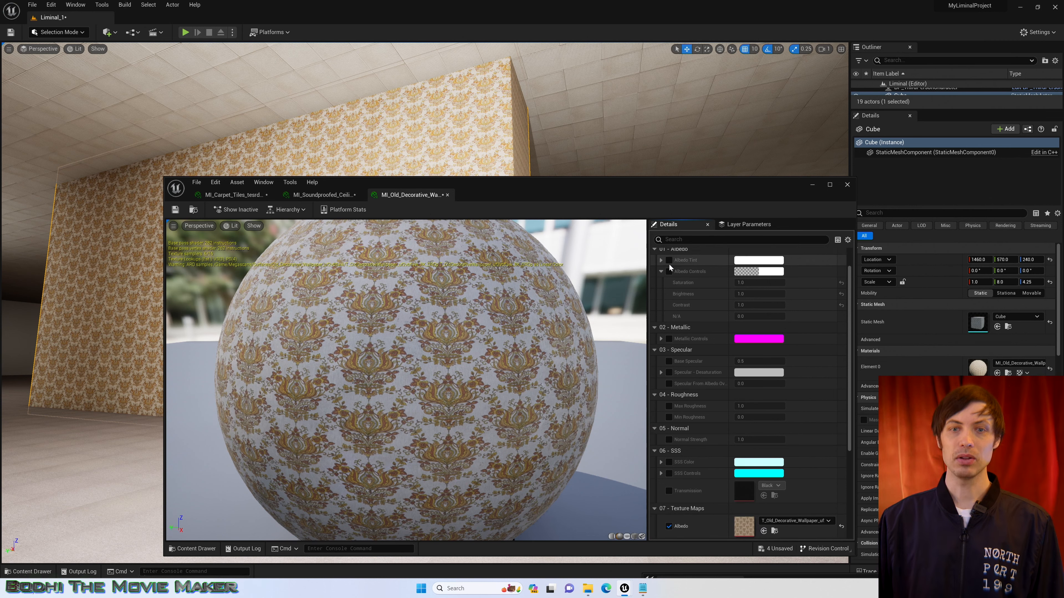
{"action": "scroll", "coordinate": [669, 263], "scroll_direction": "up", "scroll_amount": 1}
{"action": "scroll", "coordinate": [656, 277], "scroll_direction": "down", "scroll_amount": 3}
{"action": "scroll", "coordinate": [671, 292], "scroll_direction": "up", "scroll_amount": 3}
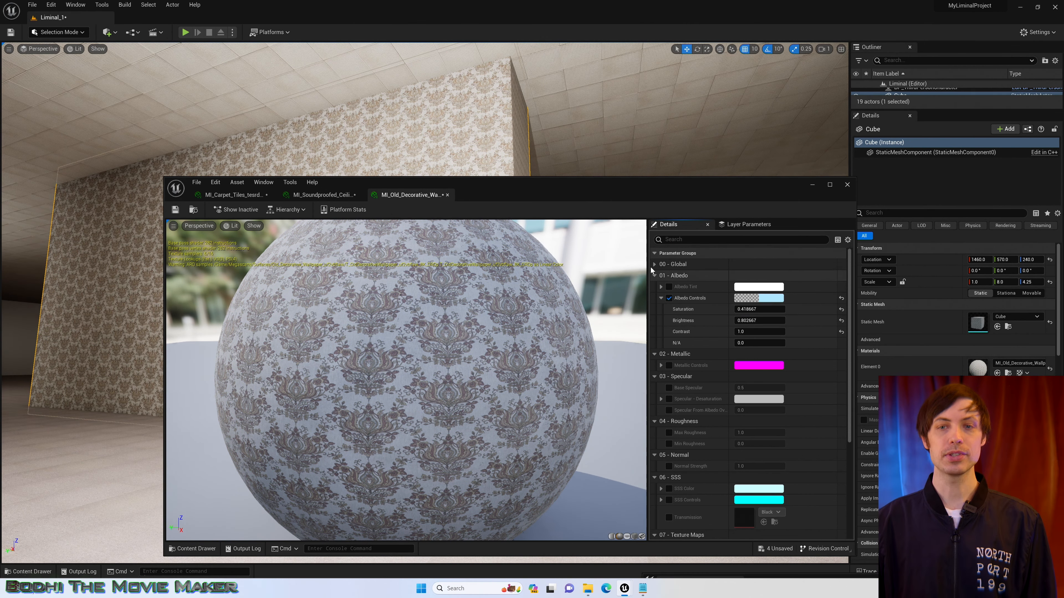
Enable the Albedo Tint with a pale yellow colour (R 1.0, G about 0.956, B about 0.342) and close the material editor
{"action": "left_click", "coordinate": [669, 287]}
{"action": "left_click", "coordinate": [661, 286]}
{"action": "left_click", "coordinate": [752, 287]}
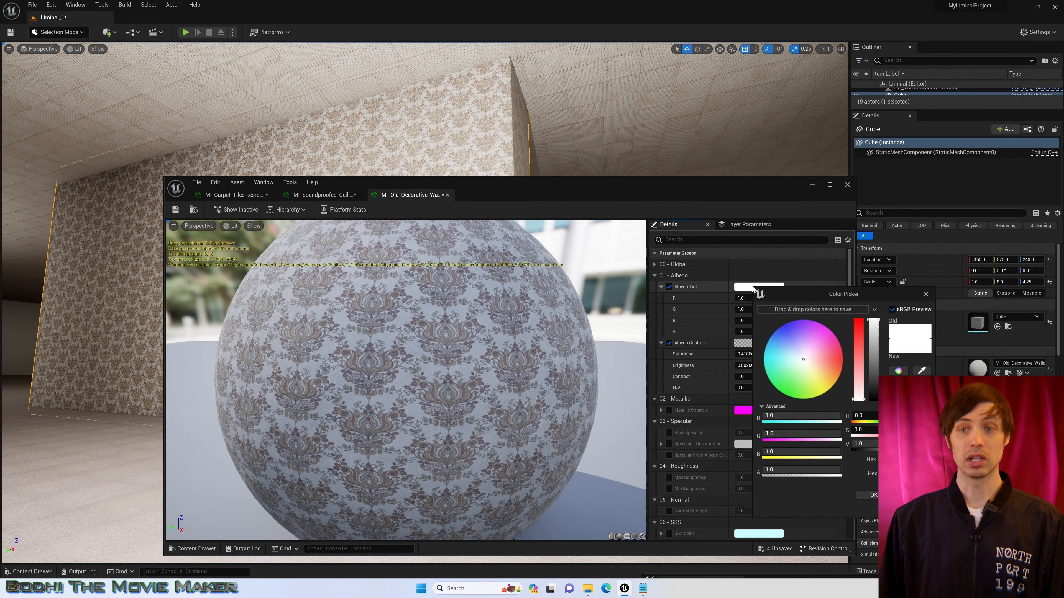
{"action": "left_click_drag", "start_coordinate": [805, 361], "coordinate": [819, 381]}
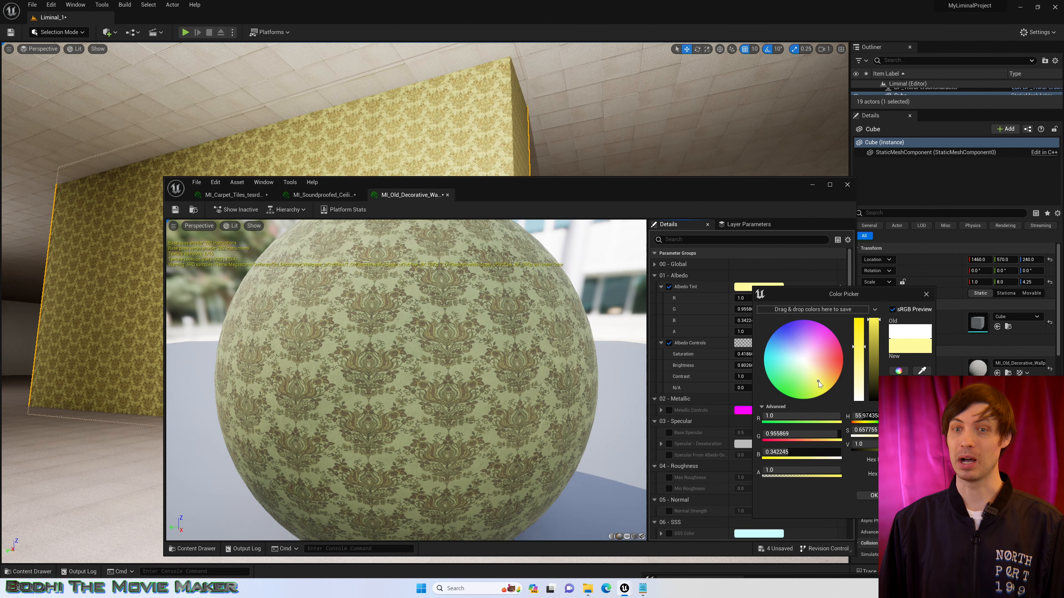
{"action": "left_click_drag", "start_coordinate": [552, 191], "coordinate": [612, 533]}
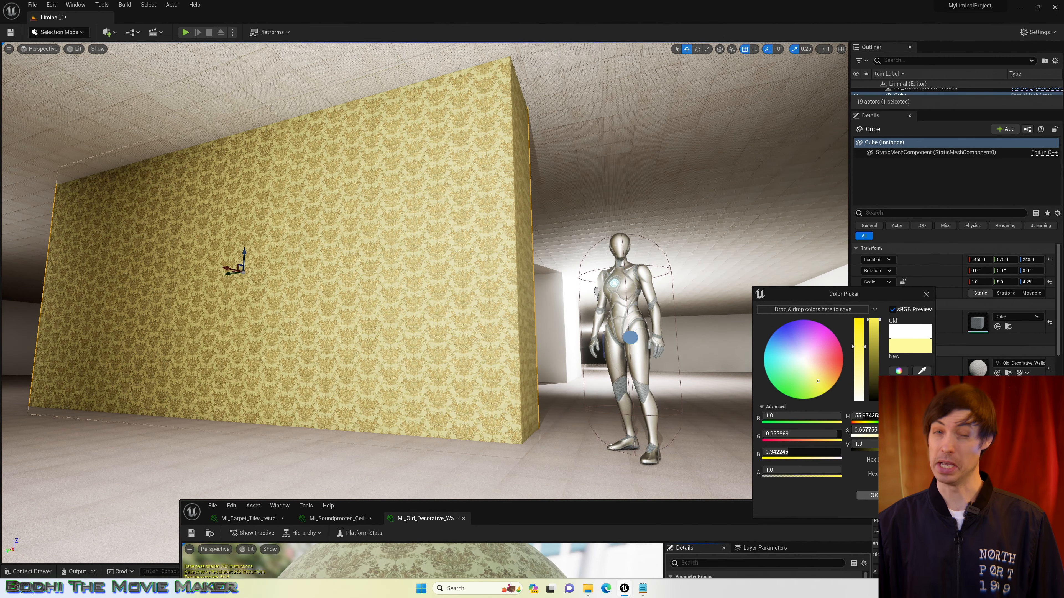
{"action": "left_click", "coordinate": [873, 495]}
{"action": "left_click_drag", "start_coordinate": [795, 525], "coordinate": [824, 171]}
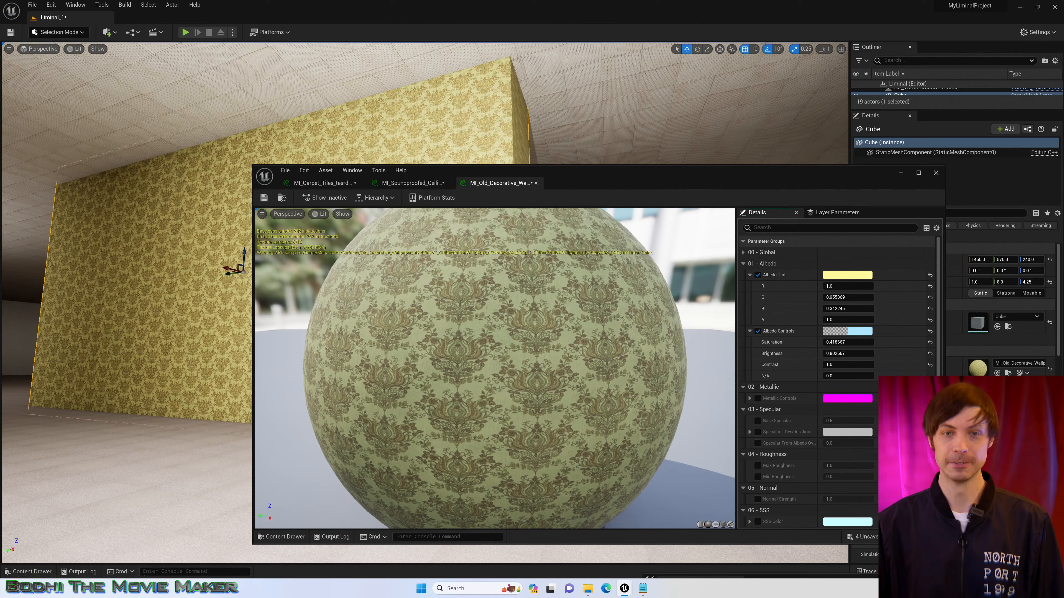
{"action": "left_click", "coordinate": [935, 174]}
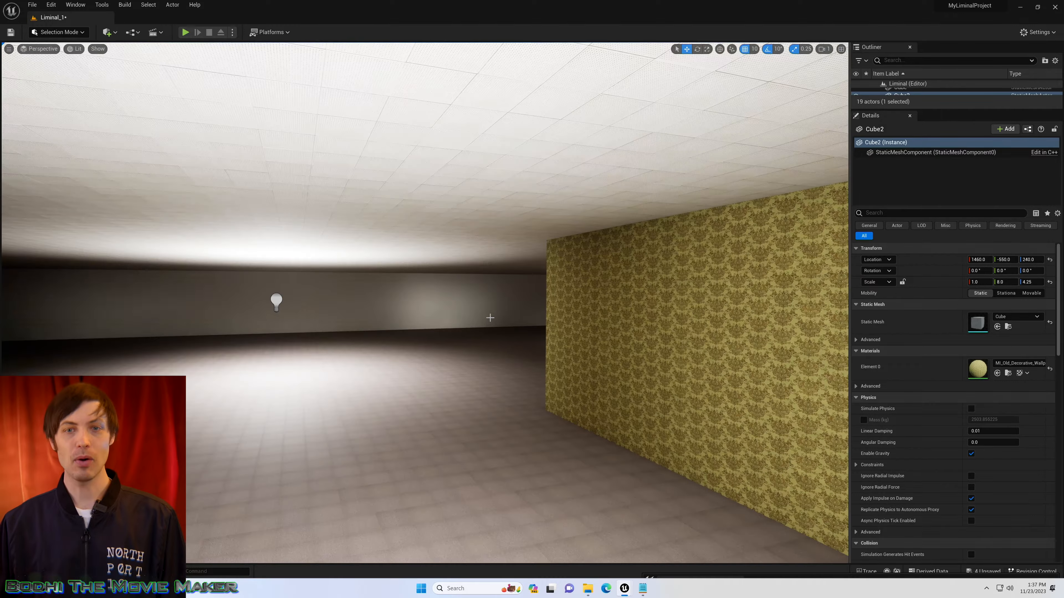
Assign the yellow decorative wallpaper material to the large plane that forms the room's far wall
{"action": "left_click", "coordinate": [377, 302]}
{"action": "left_click", "coordinate": [997, 373]}
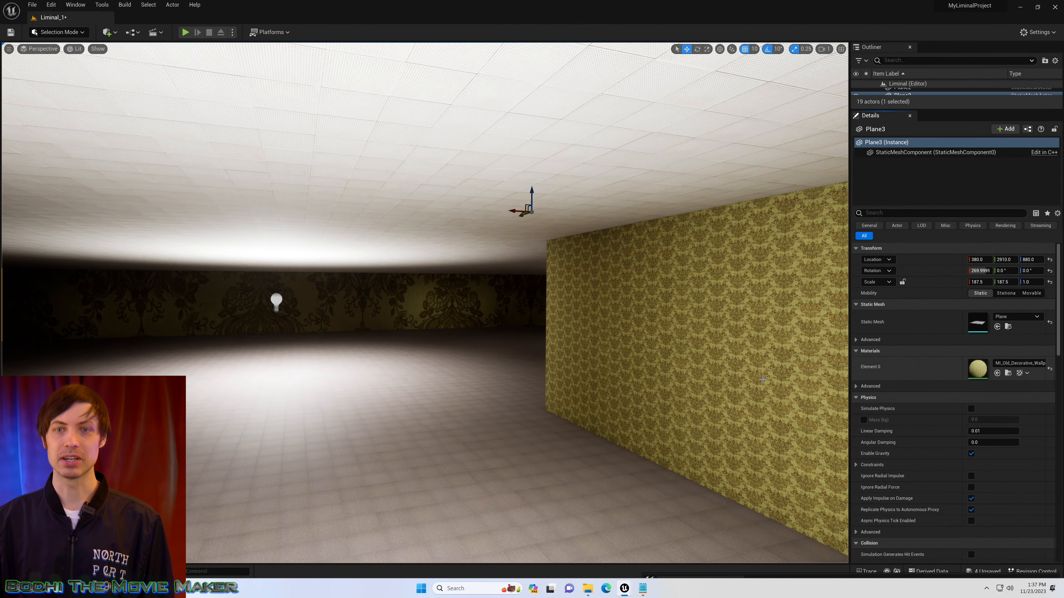
{"action": "mouse_move", "coordinate": [763, 380]}
{"action": "right_mouse_down"}
{"action": "mouse_move", "coordinate": [756, 389]}
{"action": "mouse_move", "coordinate": [808, 391]}
{"action": "mouse_move", "coordinate": [769, 384]}
{"action": "right_mouse_up"}
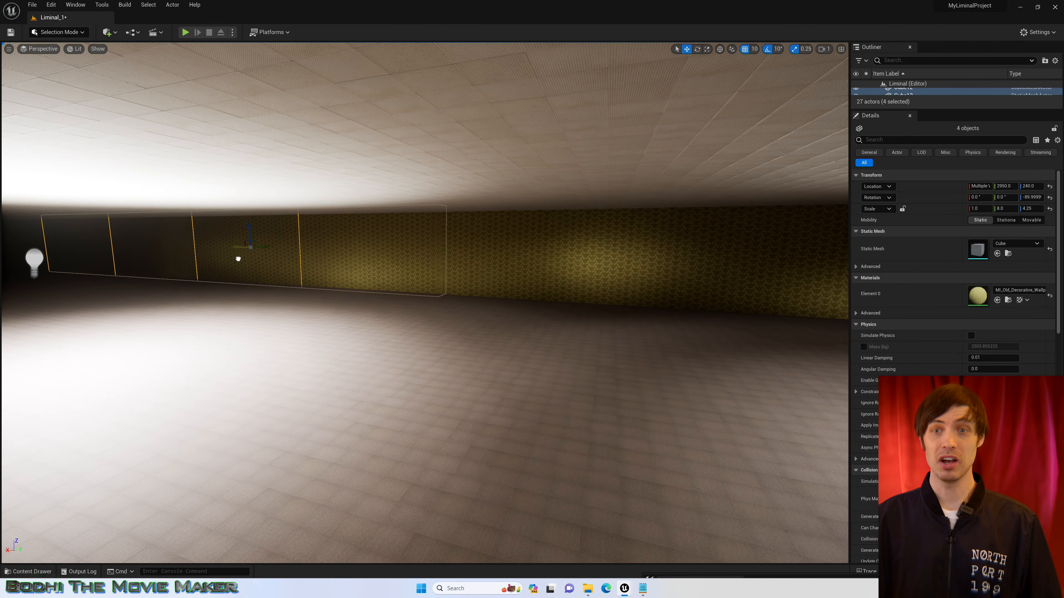
{"action": "left_click_drag", "start_coordinate": [238, 259], "coordinate": [236, 261]}
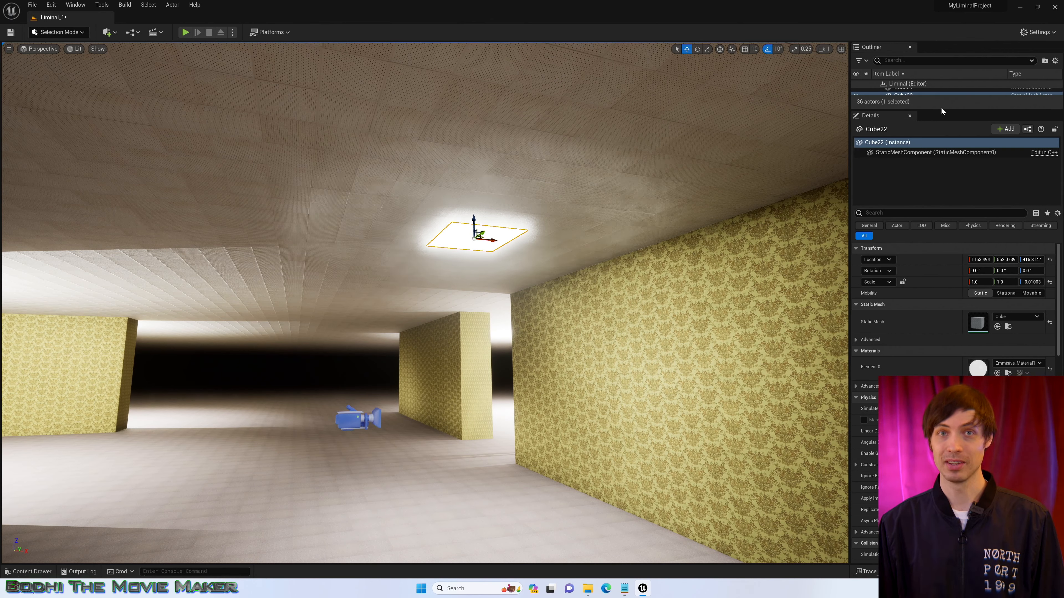
Hide all the point lights in the level and select the emissive light panel on the ceiling
{"action": "left_click_drag", "start_coordinate": [940, 109], "coordinate": [938, 382]}
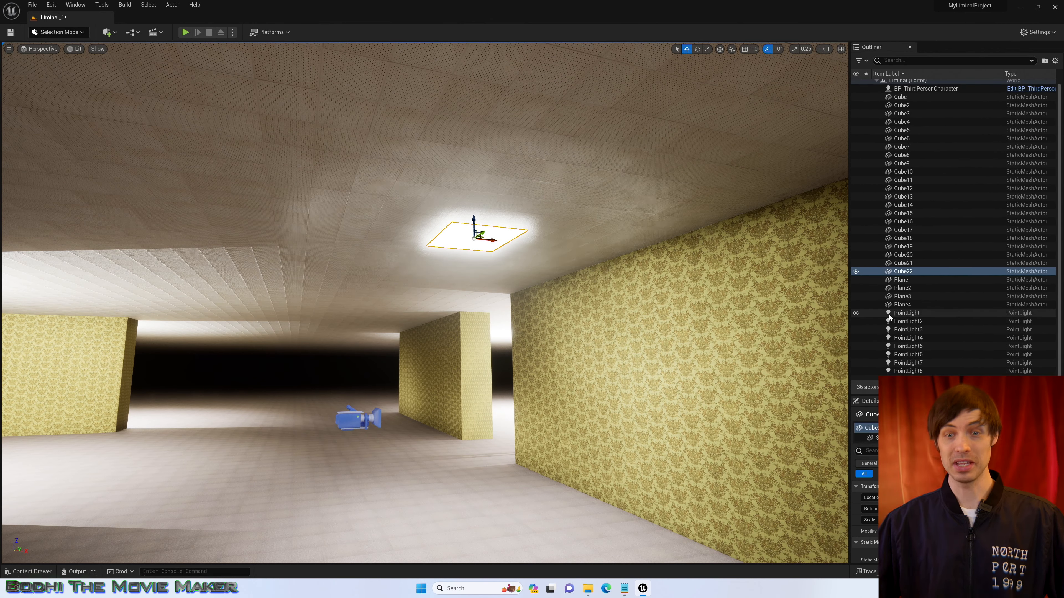
{"action": "left_click", "coordinate": [905, 313]}
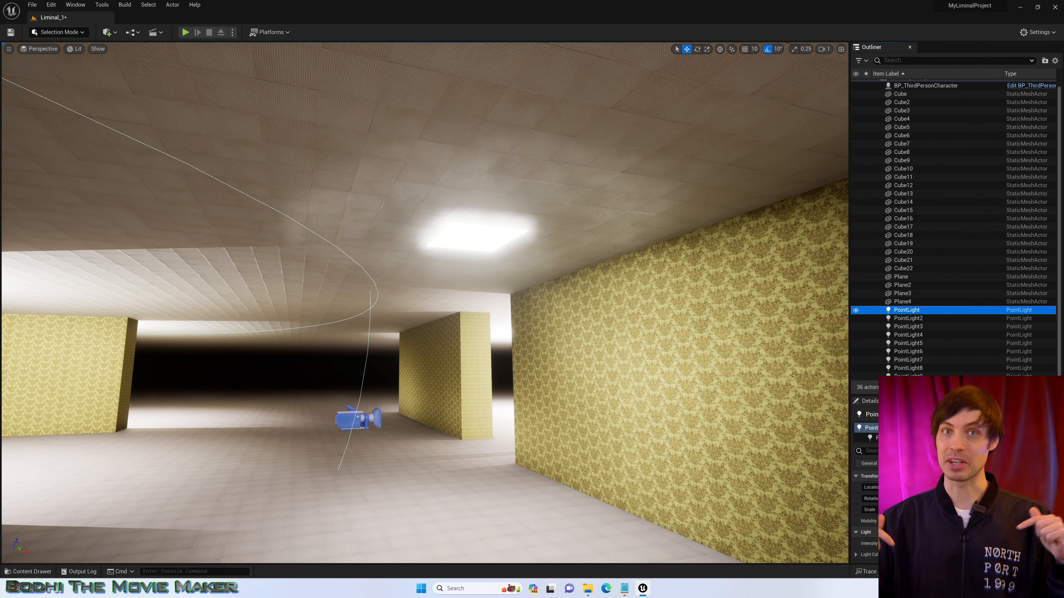
{"action": "left_click", "coordinate": [908, 377], "text": "shift"}
{"action": "left_click", "coordinate": [856, 311]}
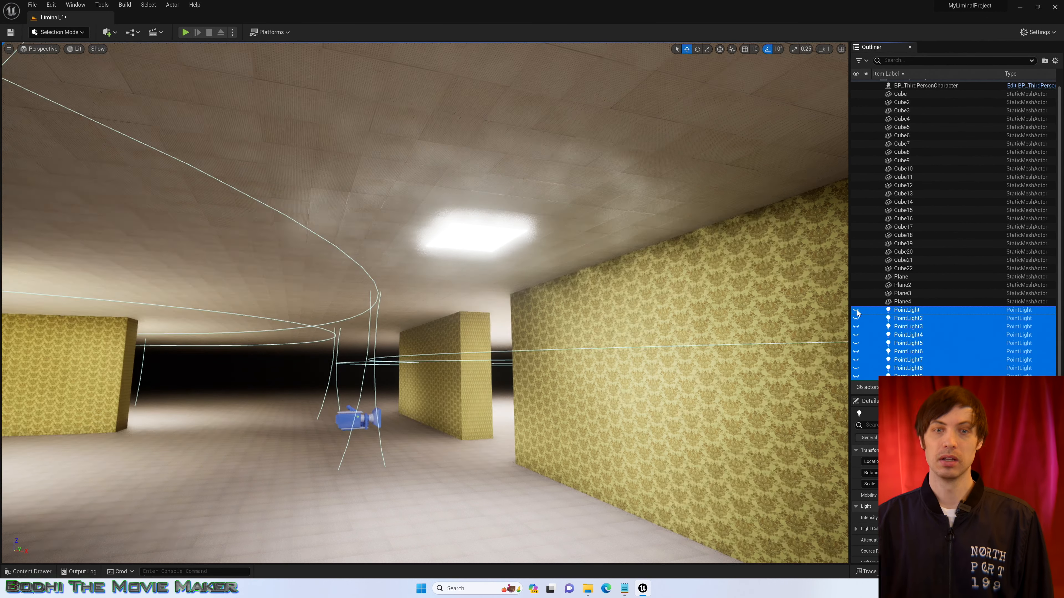
{"action": "right_click_drag", "start_coordinate": [629, 319], "coordinate": [601, 307]}
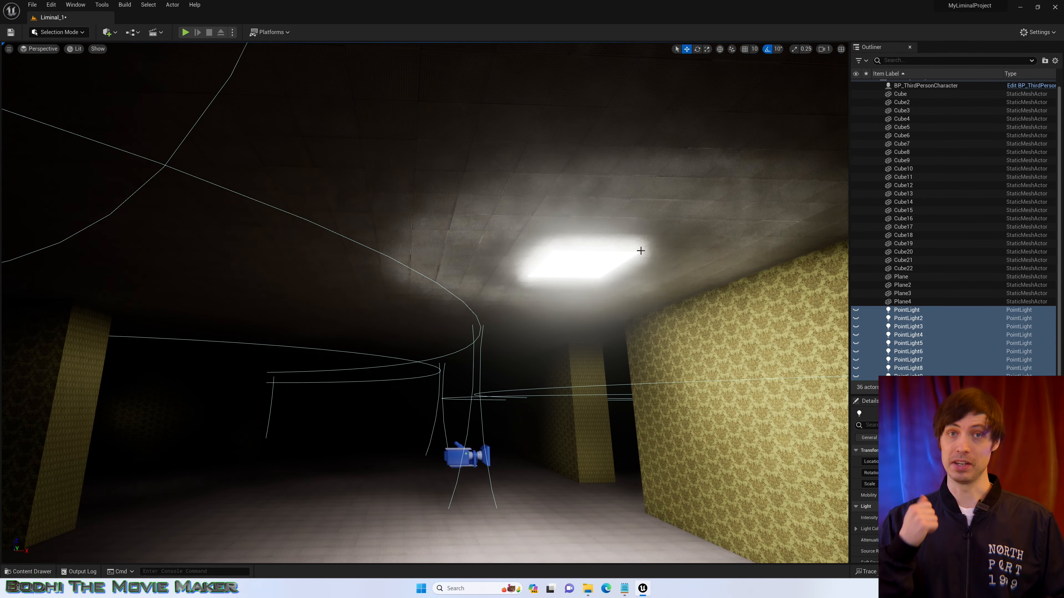
{"action": "left_click", "coordinate": [586, 259]}
{"action": "right_click_drag", "start_coordinate": [587, 258], "coordinate": [604, 271]}
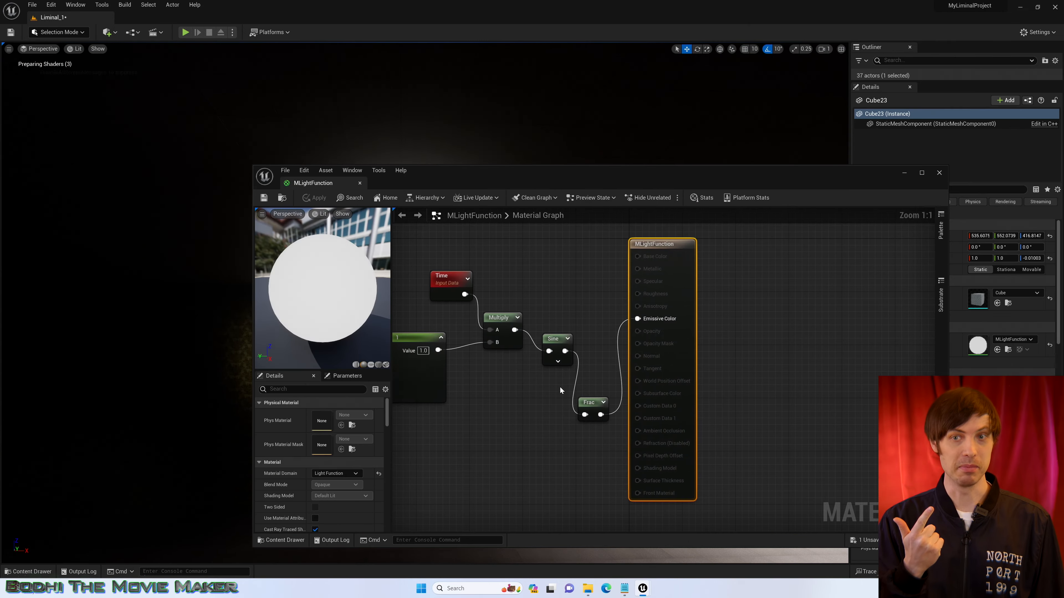
Examine the MLightFunction material graph from the Time node to Emissive Color and close its editor
{"action": "right_click_drag", "start_coordinate": [464, 400], "coordinate": [587, 406]}
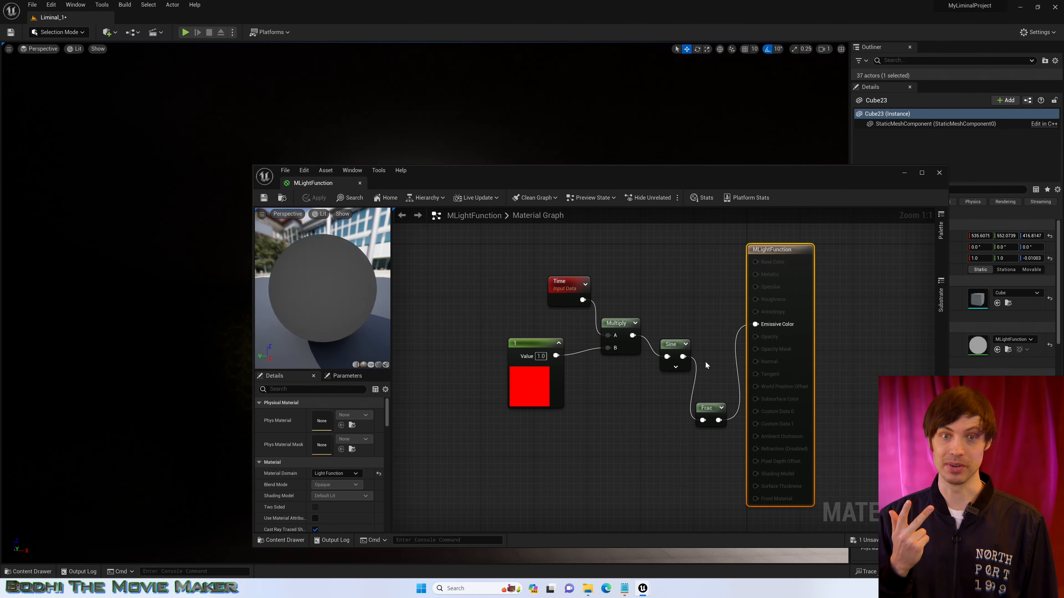
{"action": "left_click", "coordinate": [939, 173]}
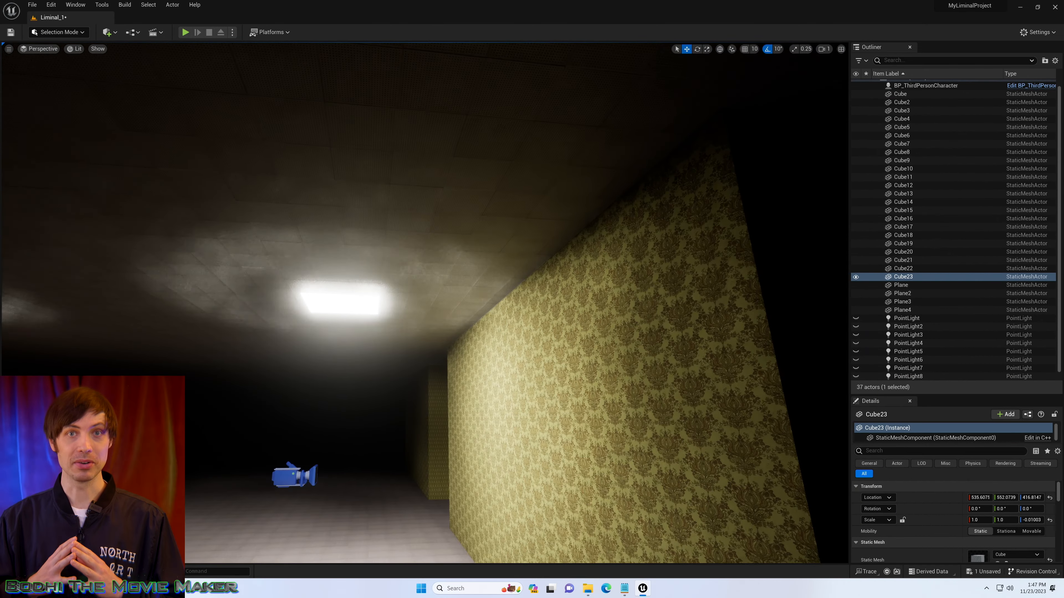
Examine the material, physics, collision and lighting details of the selected ceiling light panel
{"action": "right_click_drag", "start_coordinate": [470, 442], "coordinate": [390, 452]}
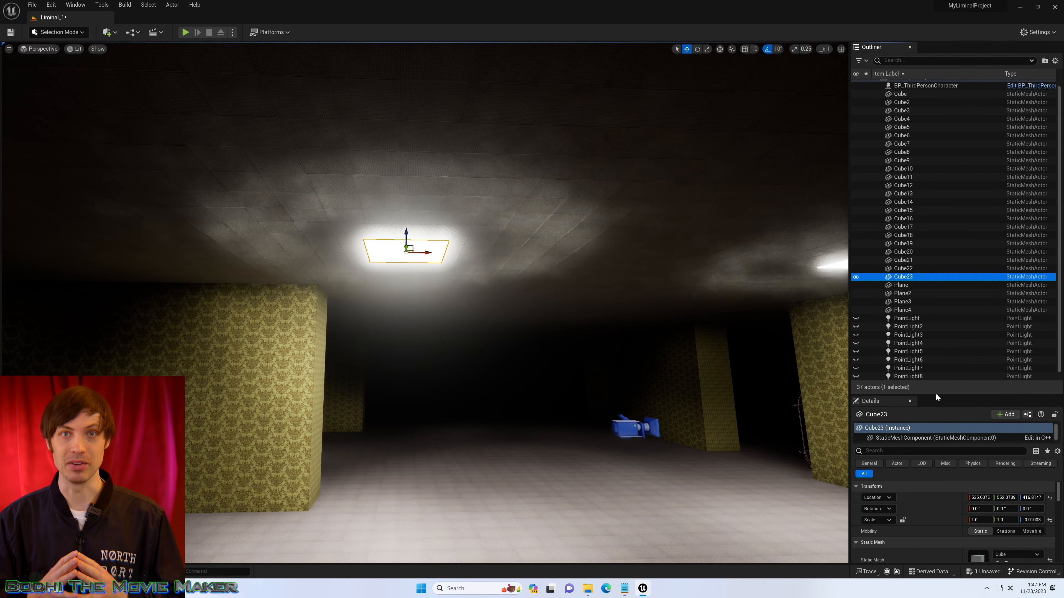
{"action": "left_click_drag", "start_coordinate": [936, 397], "coordinate": [939, 79]}
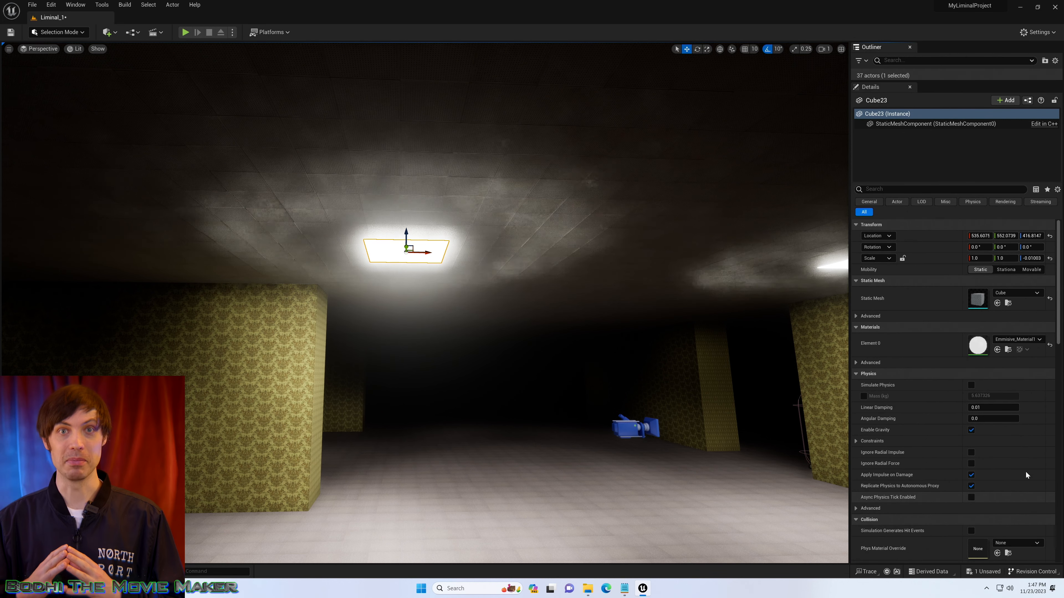
{"action": "scroll", "coordinate": [988, 432], "scroll_direction": "down", "scroll_amount": 4}
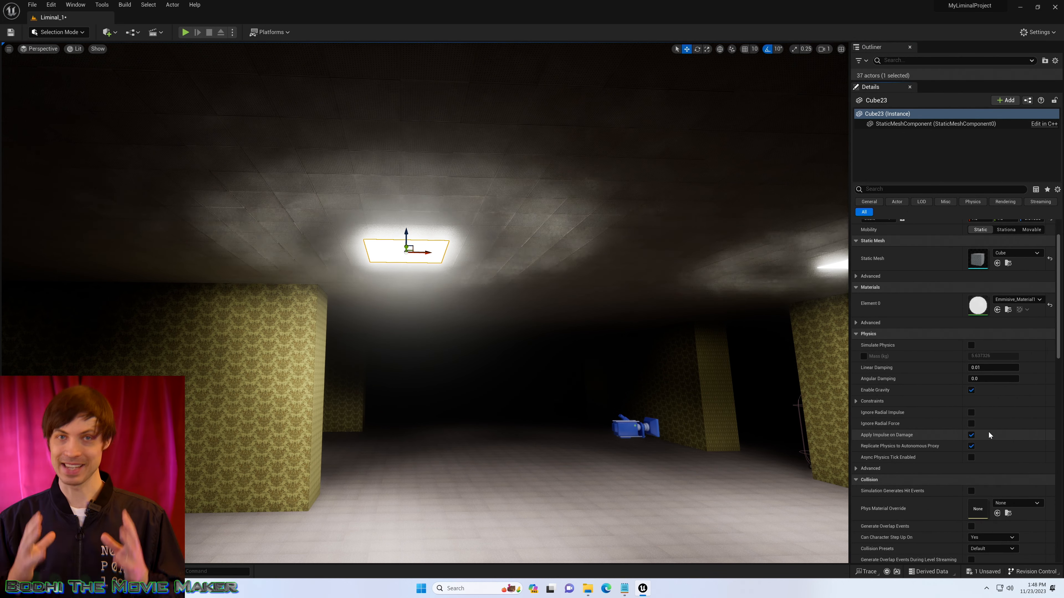
{"action": "scroll", "coordinate": [988, 431], "scroll_direction": "down", "scroll_amount": 4}
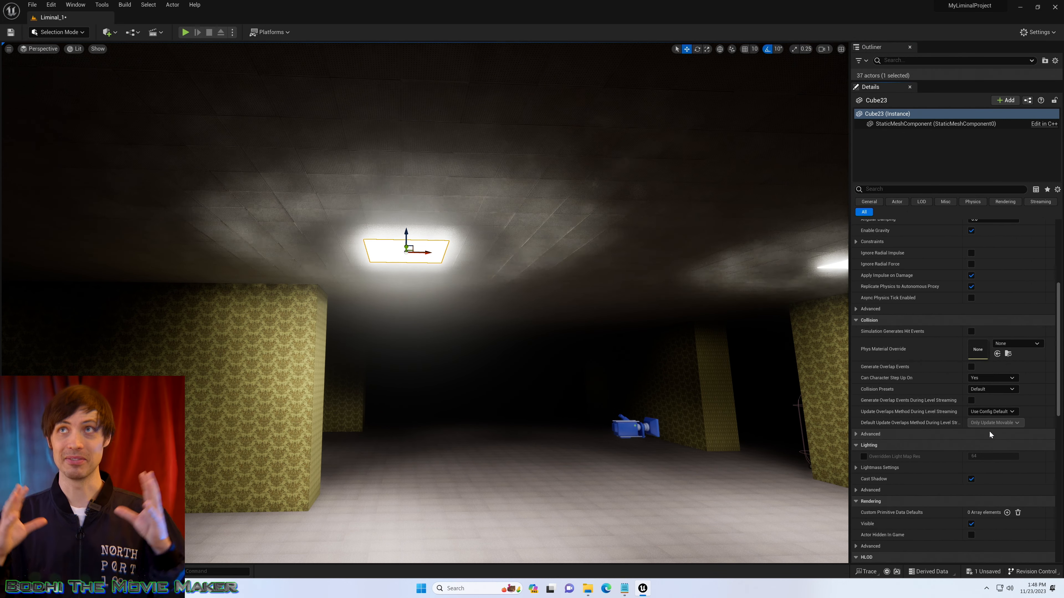
{"action": "scroll", "coordinate": [989, 431], "scroll_direction": "up", "scroll_amount": 8}
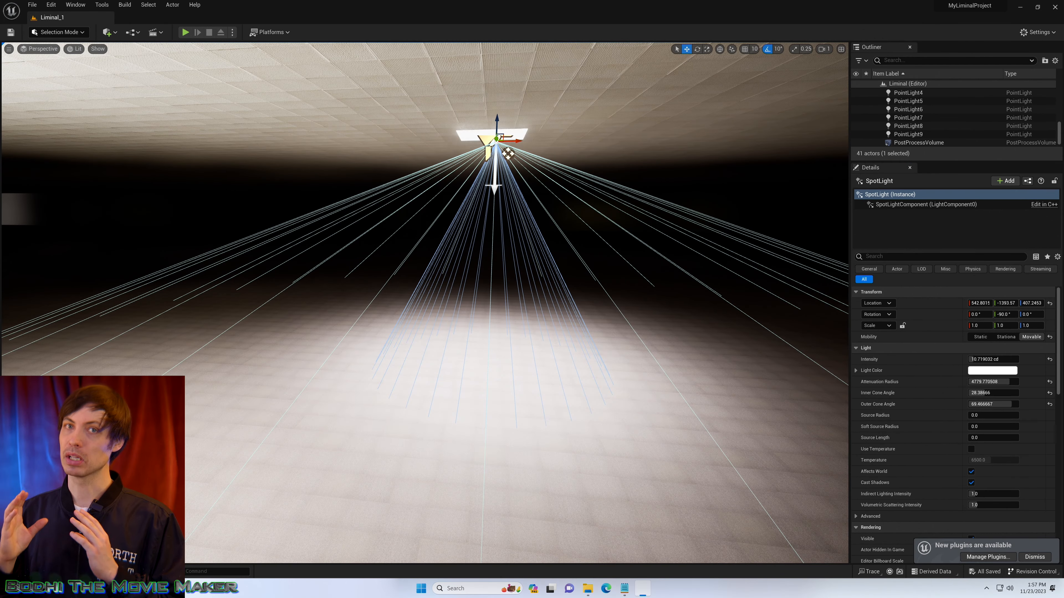
Review the NewMLightFlickerSimple1 material graph and assign that material as the spotlight's Light Function Material
{"action": "key", "text": "ctrl+space"}
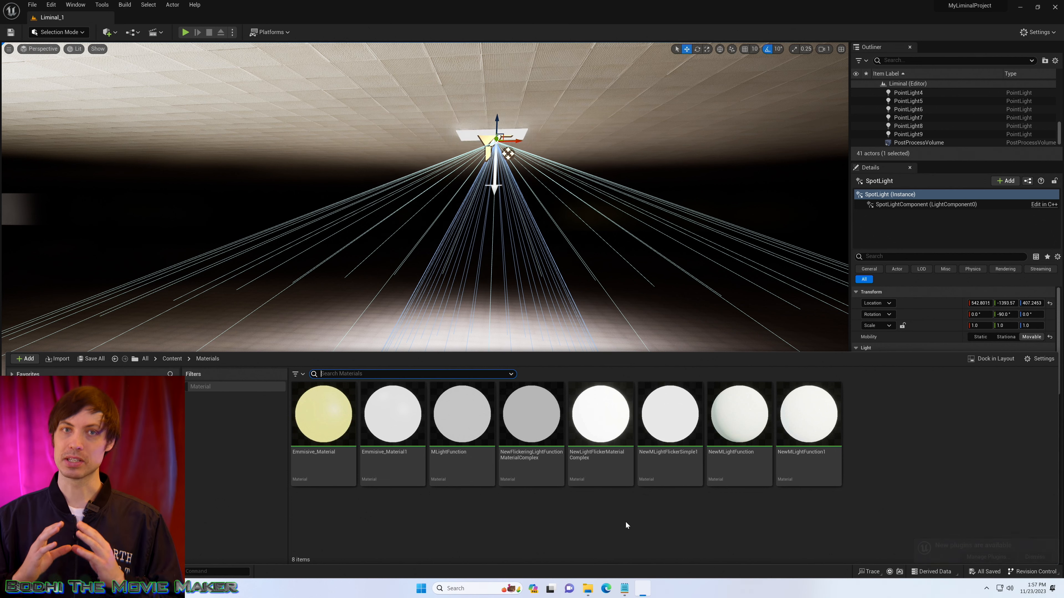
{"action": "double_click", "coordinate": [653, 422]}
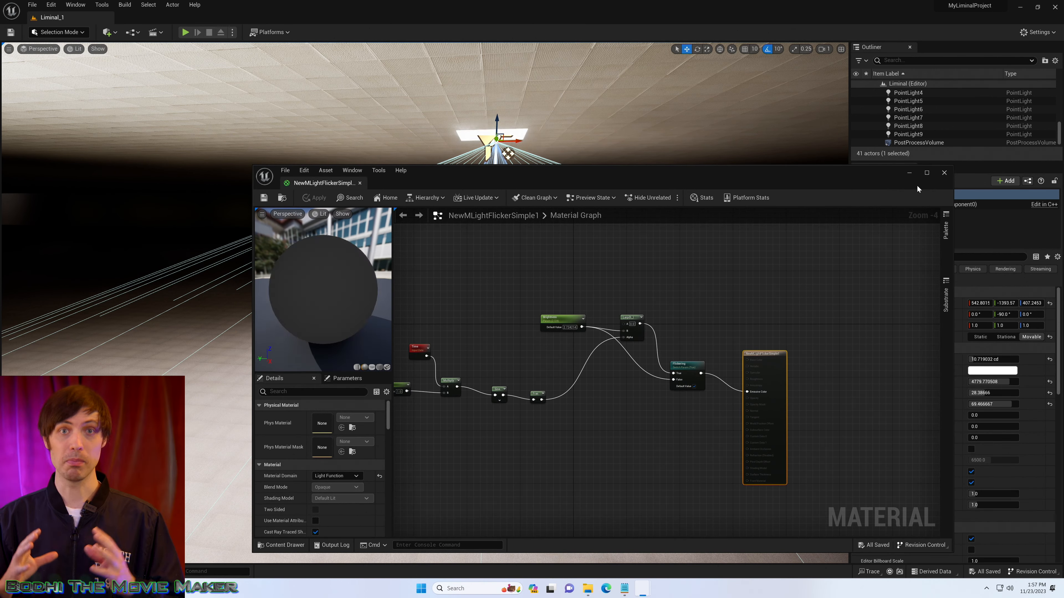
{"action": "left_click", "coordinate": [944, 174]}
{"action": "key", "text": "ctrl+space"}
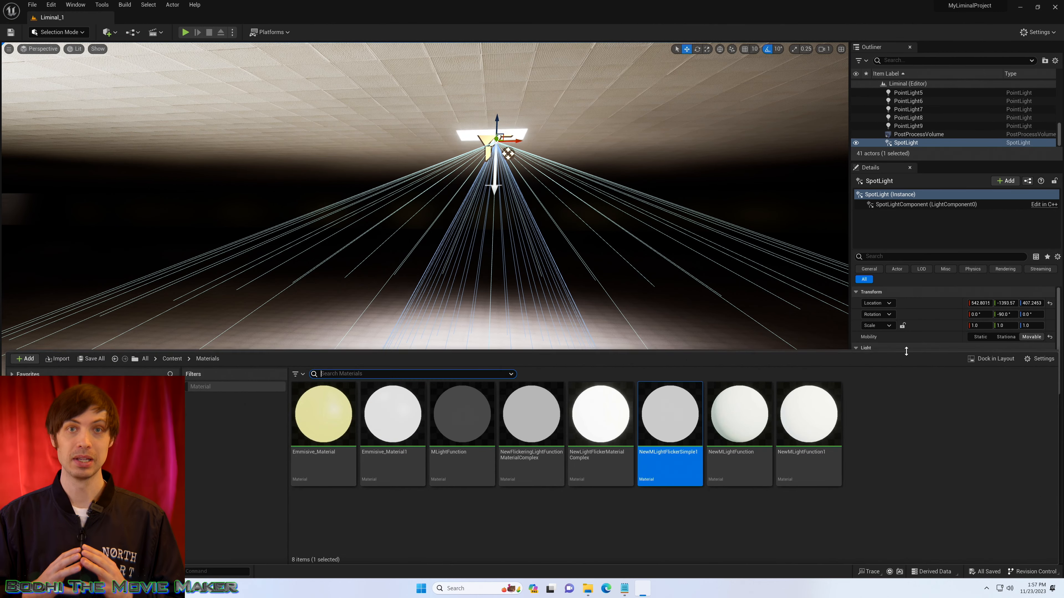
{"action": "scroll", "coordinate": [948, 445], "scroll_direction": "down", "scroll_amount": 5}
{"action": "left_click", "coordinate": [997, 378]}
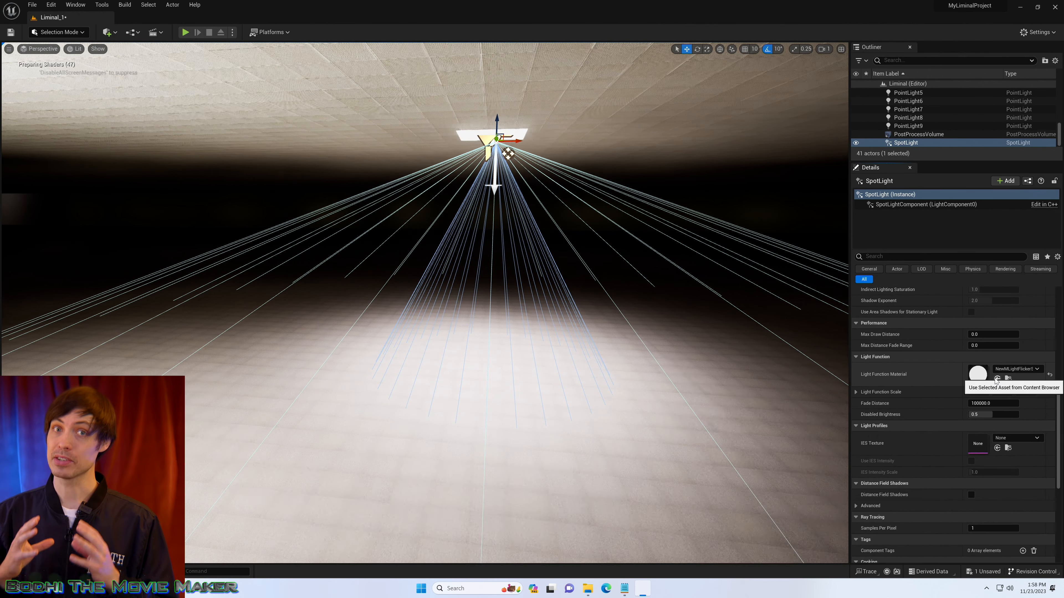
{"action": "right_click_drag", "start_coordinate": [606, 368], "coordinate": [691, 372]}
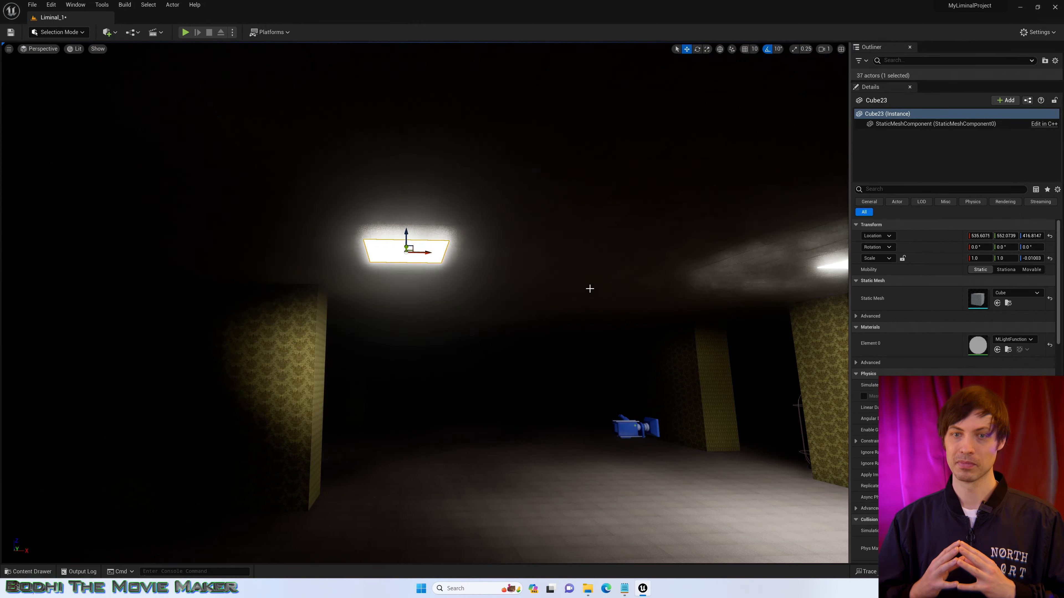
Add a Post Process Volume to the middle of the level
{"action": "scroll", "coordinate": [576, 289], "scroll_direction": "down", "scroll_amount": 3}
{"action": "mouse_move", "coordinate": [576, 289]}
{"action": "right_mouse_down"}
{"action": "mouse_move", "coordinate": [563, 288]}
{"action": "mouse_move", "coordinate": [595, 291]}
{"action": "mouse_move", "coordinate": [593, 299]}
{"action": "right_mouse_up"}
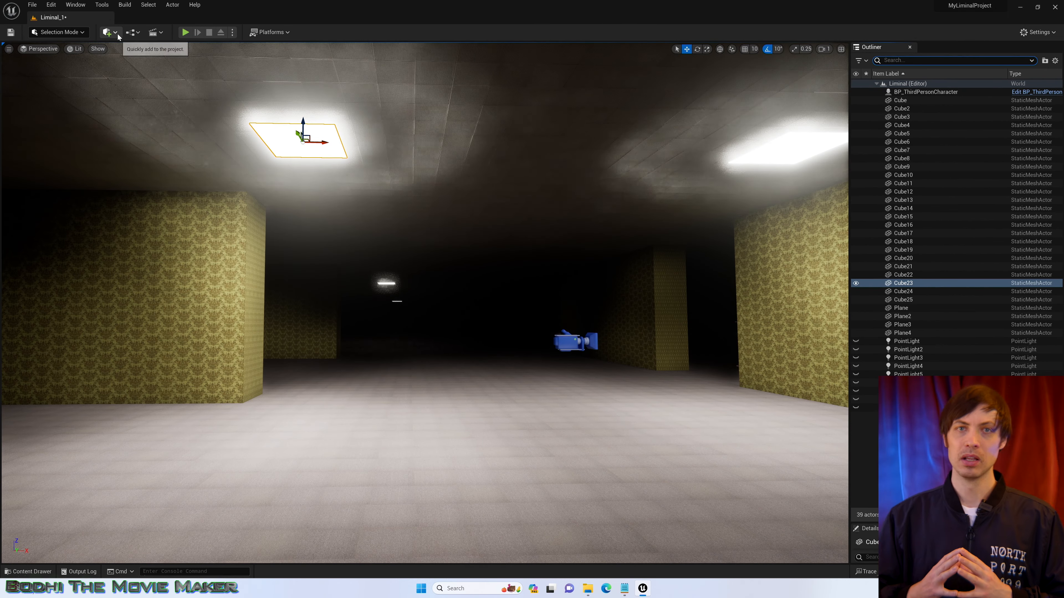
{"action": "left_click", "coordinate": [108, 32]}
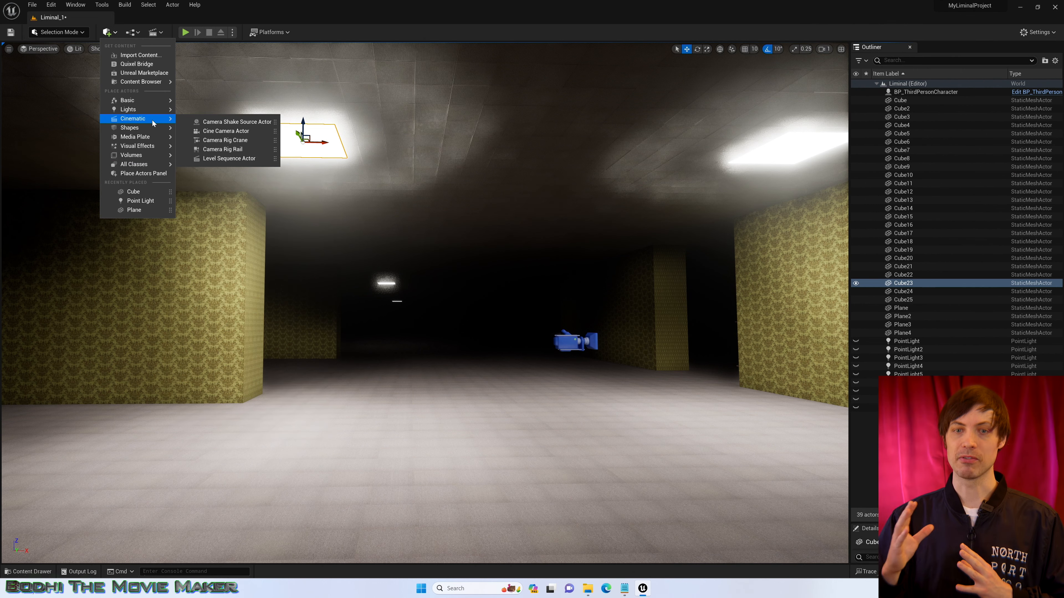
{"action": "left_click", "coordinate": [222, 122]}
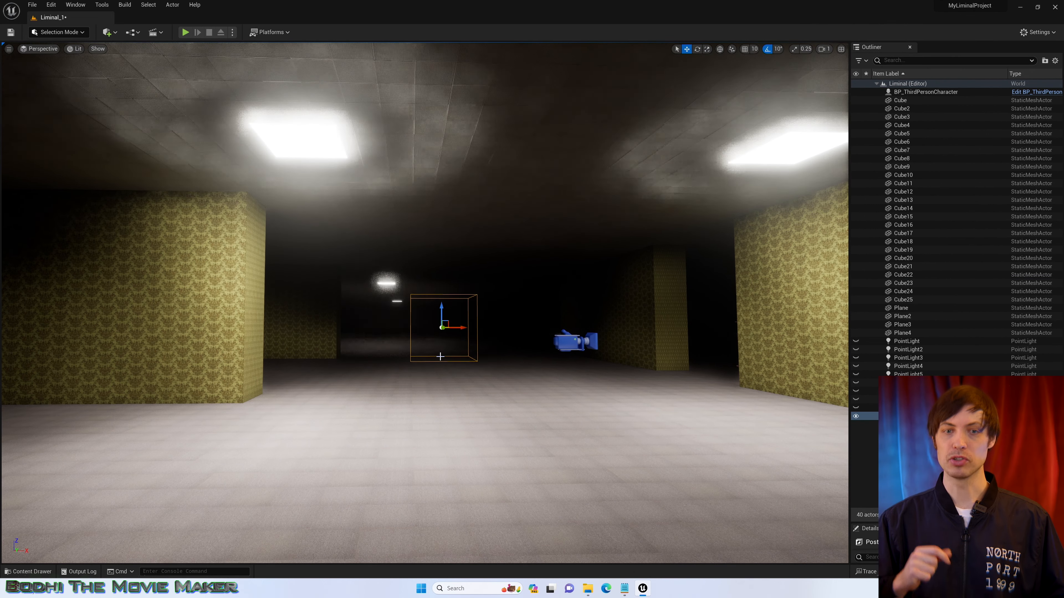
Find the post process volume by searching "pos" and set its exposure to Manual metering with Exposure Compensation 15.0
{"action": "left_click", "coordinate": [535, 353]}
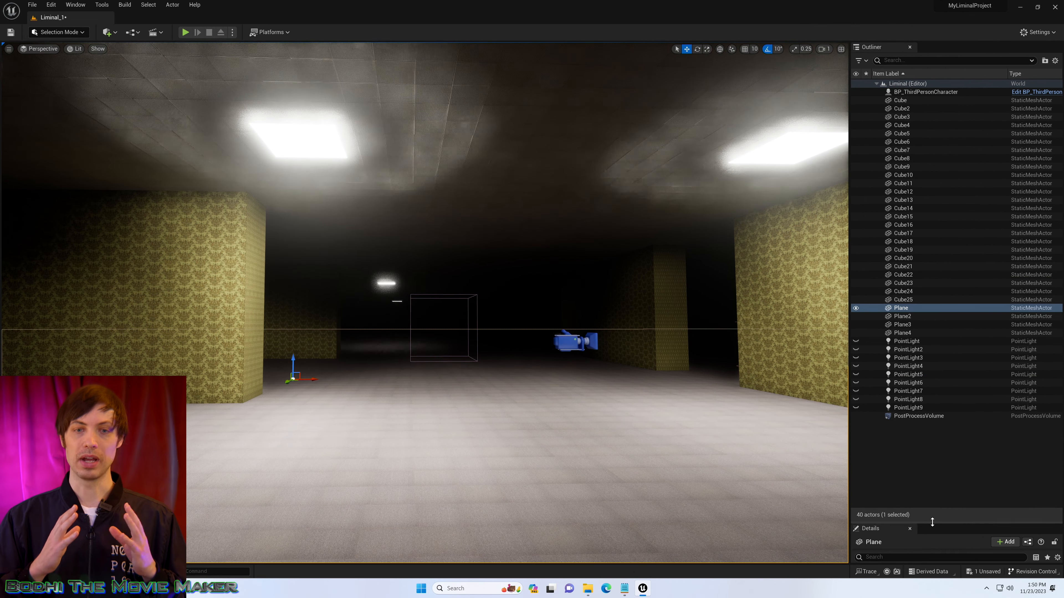
{"action": "left_click", "coordinate": [902, 317]}
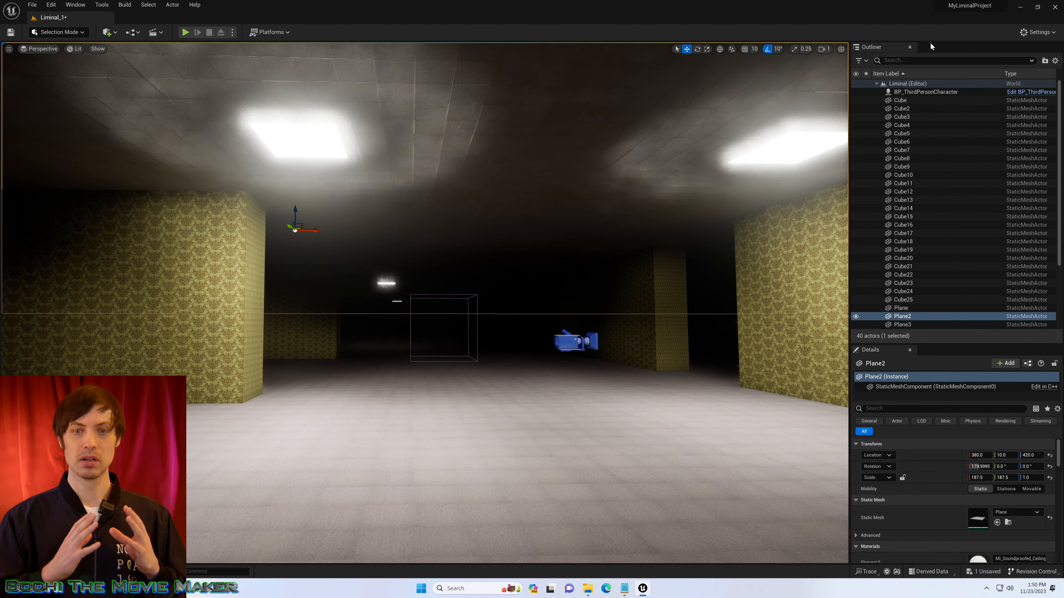
{"action": "left_click", "coordinate": [920, 60]}
{"action": "type", "text": "pos"}
{"action": "left_click", "coordinate": [919, 92]}
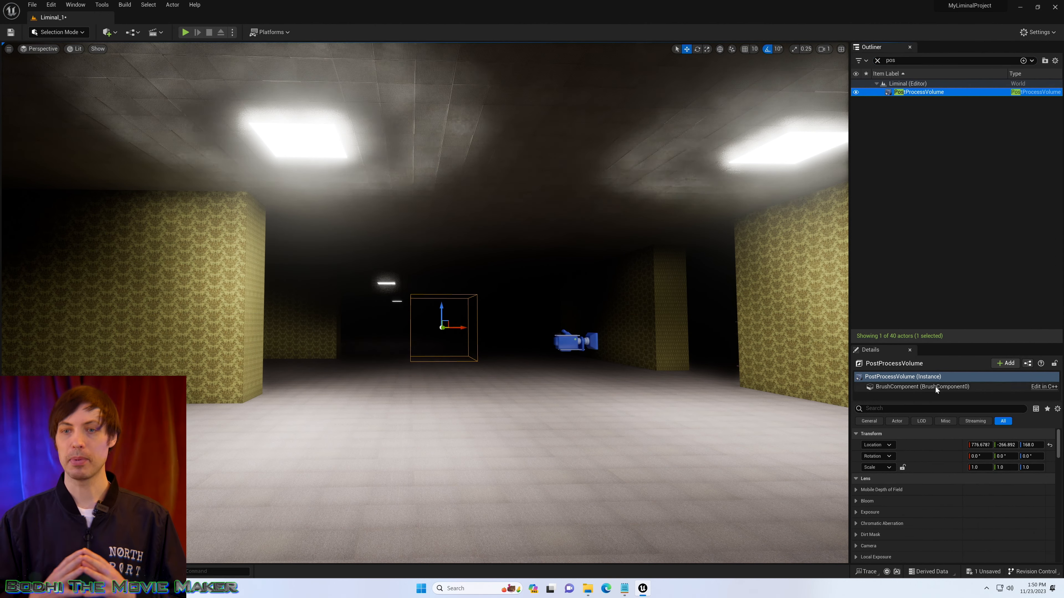
{"action": "left_click_drag", "start_coordinate": [917, 343], "coordinate": [918, 160]}
Select and frame the more distant ceiling light panel Cube25, and switch the viewport to Unlit shading
{"action": "right_click_drag", "start_coordinate": [425, 302], "coordinate": [494, 331]}
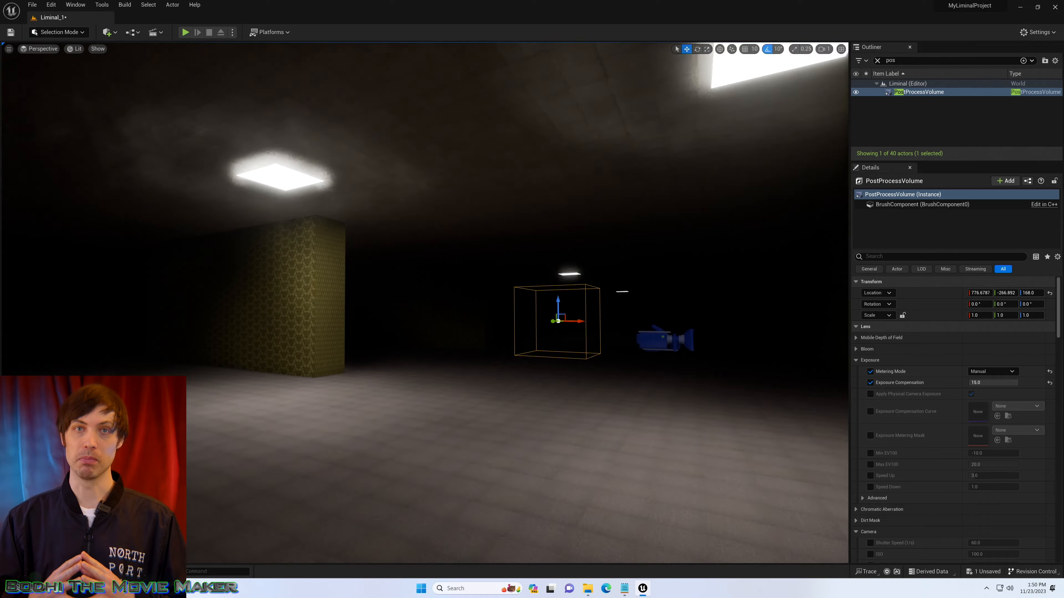
{"action": "key", "text": "w"}
{"action": "key", "text": "s"}
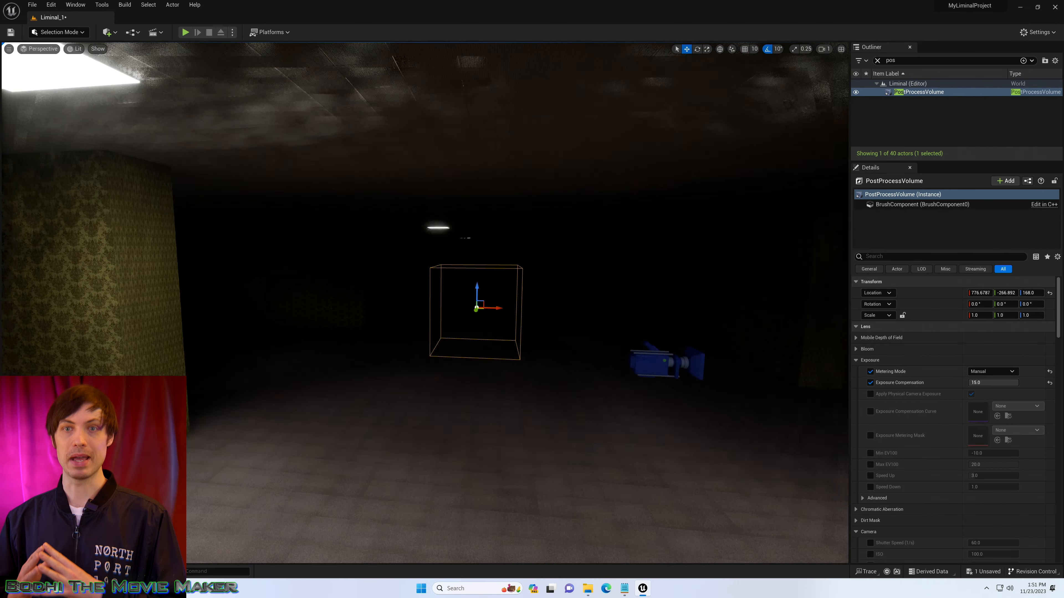
{"action": "mouse_move", "coordinate": [331, 232]}
{"action": "right_mouse_down"}
{"action": "mouse_move", "coordinate": [312, 276]}
{"action": "mouse_move", "coordinate": [335, 235]}
{"action": "mouse_move", "coordinate": [356, 226]}
{"action": "mouse_move", "coordinate": [332, 231]}
{"action": "right_mouse_up"}
{"action": "key", "text": "s"}
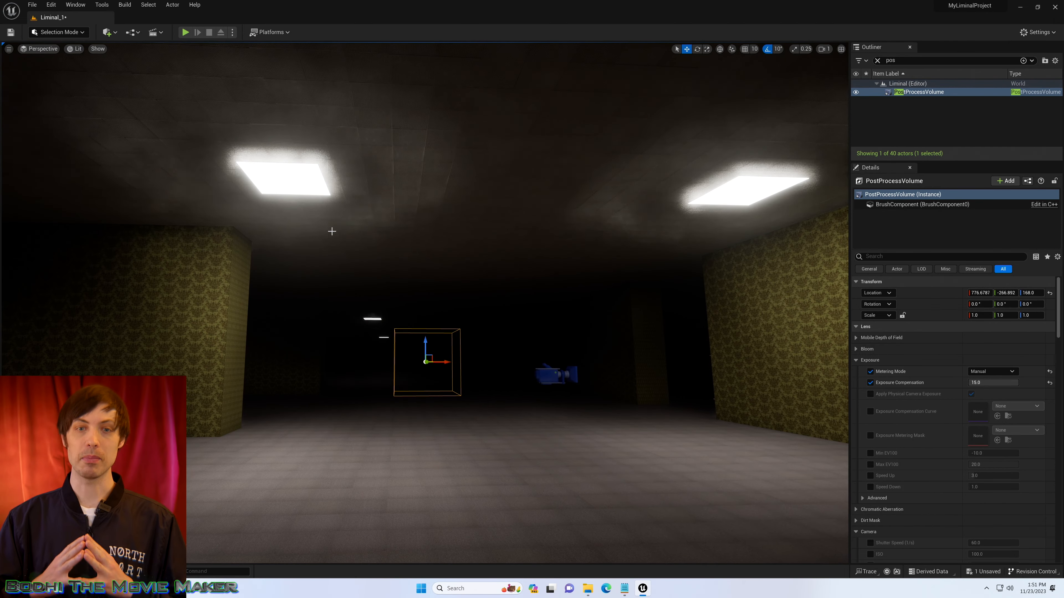
{"action": "left_click", "coordinate": [305, 166]}
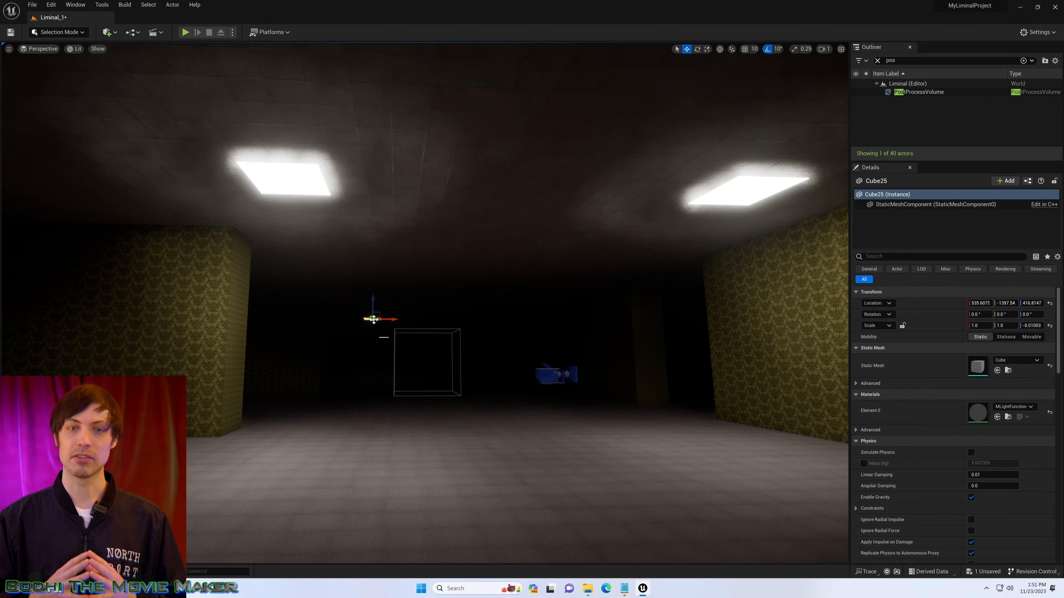
{"action": "key", "text": "f"}
{"action": "left_click", "coordinate": [75, 49]}
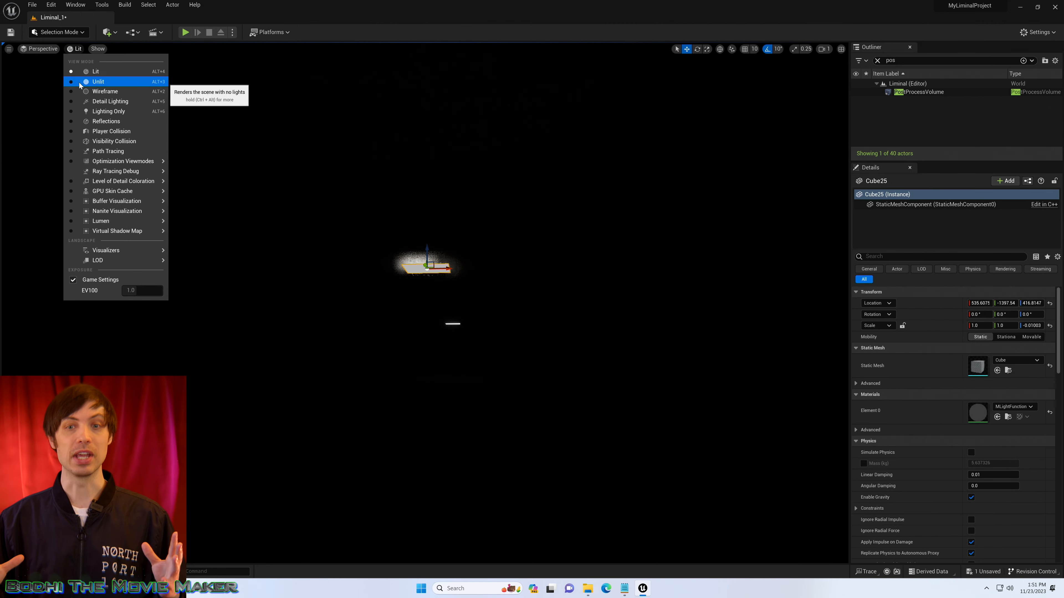
{"action": "left_click", "coordinate": [79, 84]}
Add a Spot Light and position it directly beneath the selected ceiling light panel
{"action": "left_click", "coordinate": [108, 32]}
{"action": "mouse_move", "coordinate": [125, 109]}
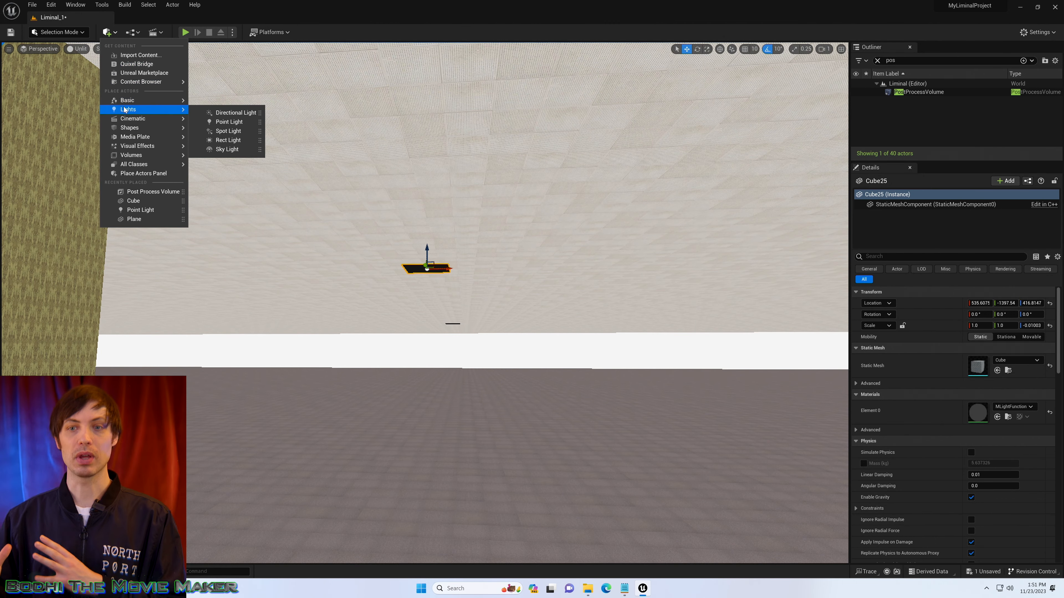
{"action": "left_click", "coordinate": [218, 132]}
{"action": "mouse_move", "coordinate": [431, 309]}
{"action": "right_mouse_down"}
{"action": "mouse_move", "coordinate": [448, 300]}
{"action": "mouse_move", "coordinate": [470, 356]}
{"action": "mouse_move", "coordinate": [490, 289]}
{"action": "mouse_move", "coordinate": [442, 320]}
{"action": "right_mouse_up"}
{"action": "key", "text": "w"}
{"action": "left_click_drag", "start_coordinate": [284, 297], "coordinate": [416, 218]}
{"action": "left_click_drag", "start_coordinate": [396, 229], "coordinate": [414, 231]}
{"action": "right_click_drag", "start_coordinate": [454, 317], "coordinate": [544, 310]}
In Lit view, make the spotlight Movable, raise its intensity and inner cone angle, and set attenuation radius about 4780 and outer cone angle about 69.5
{"action": "key", "text": "alt+4"}
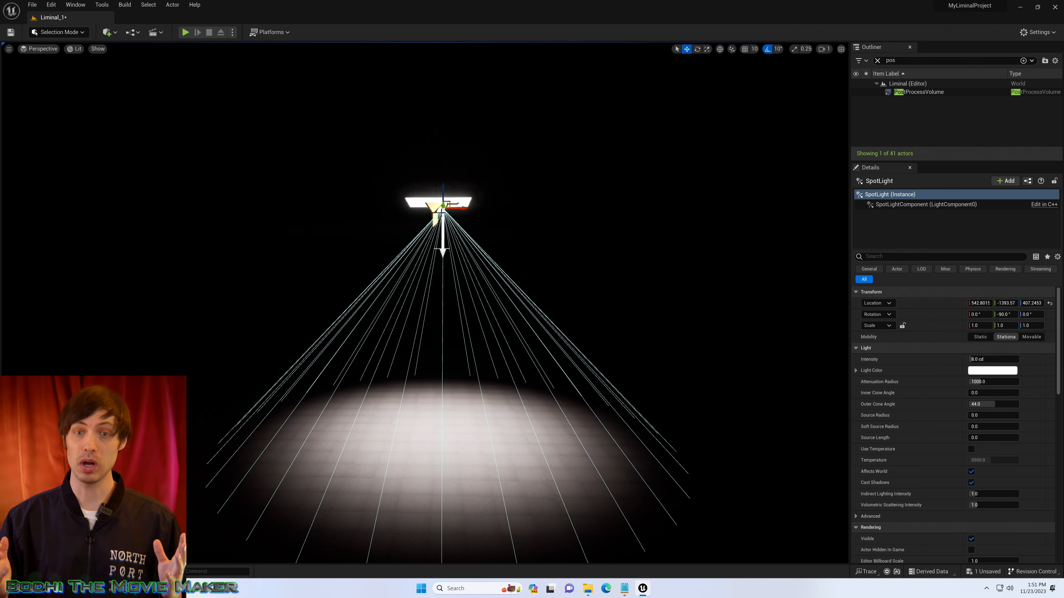
{"action": "left_click", "coordinate": [1031, 337]}
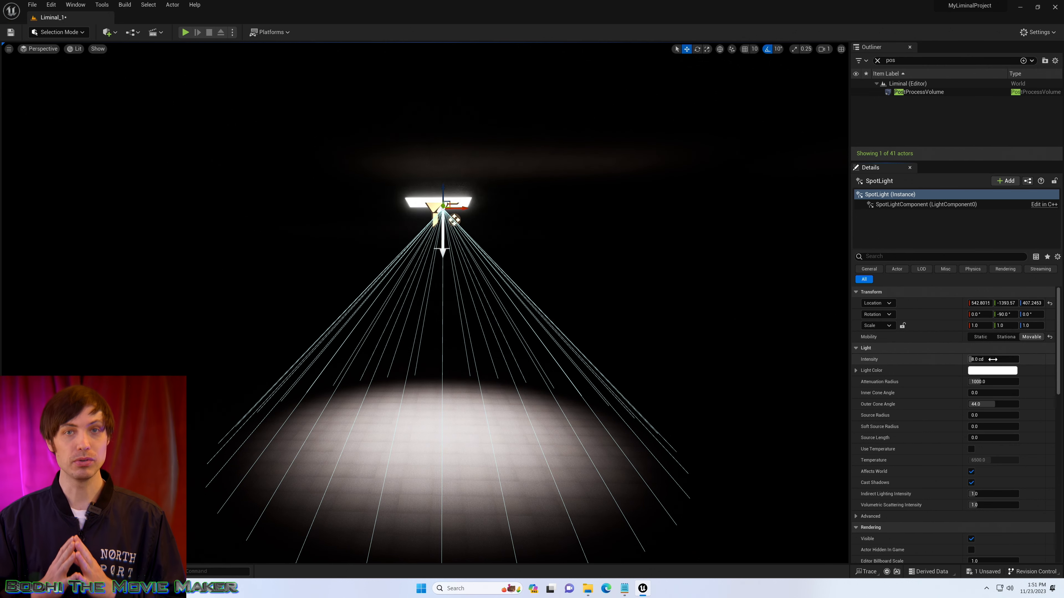
{"action": "left_click_drag", "start_coordinate": [993, 360], "coordinate": [996, 405]}
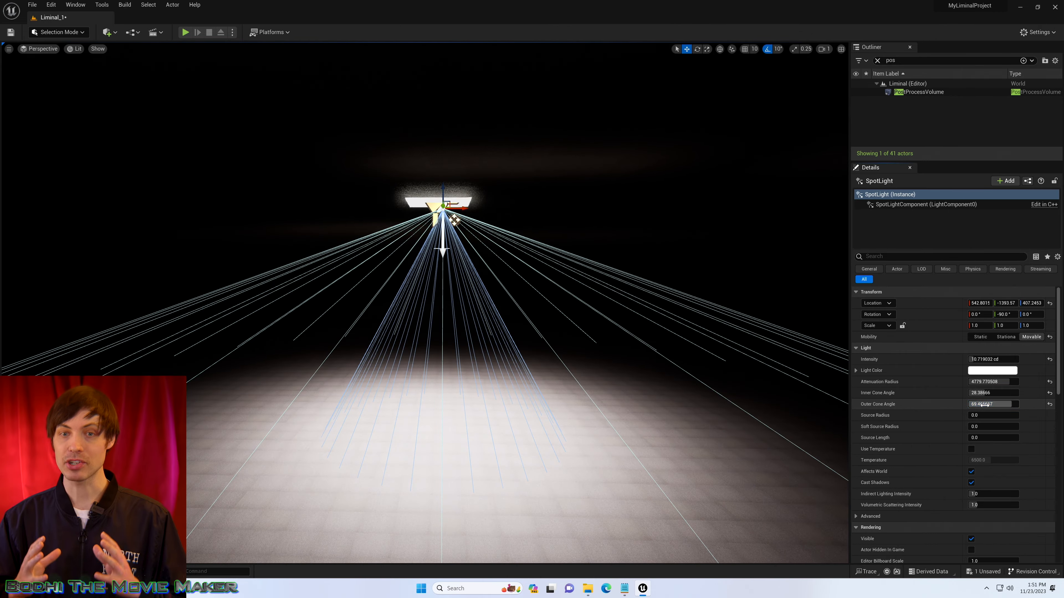
{"action": "mouse_move", "coordinate": [636, 387]}
{"action": "right_mouse_down"}
{"action": "mouse_move", "coordinate": [565, 387]}
{"action": "mouse_move", "coordinate": [626, 404]}
{"action": "right_mouse_up"}
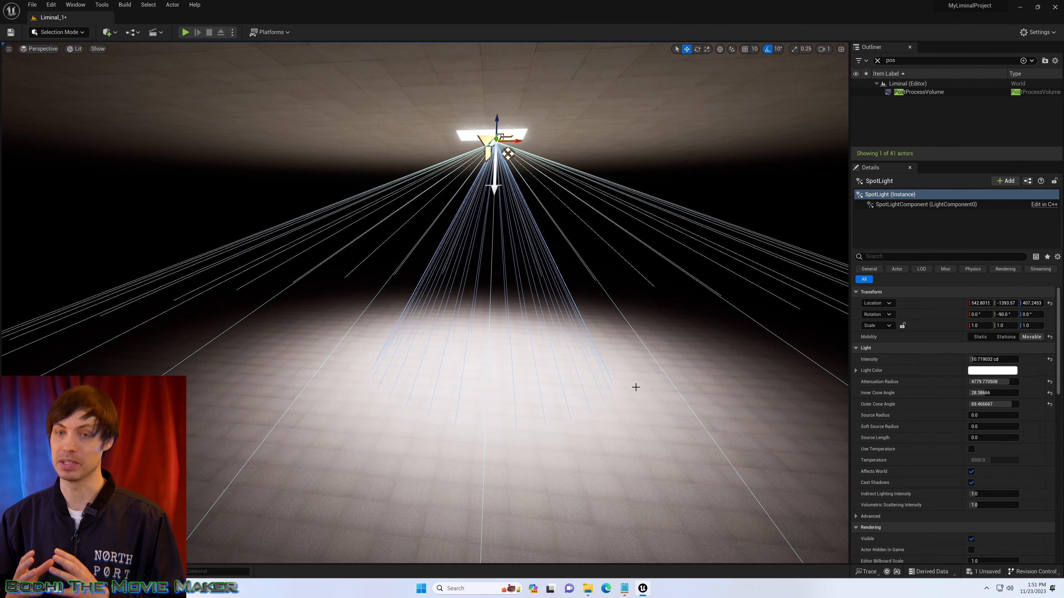
{"action": "scroll", "coordinate": [965, 465], "scroll_direction": "down", "scroll_amount": 8}
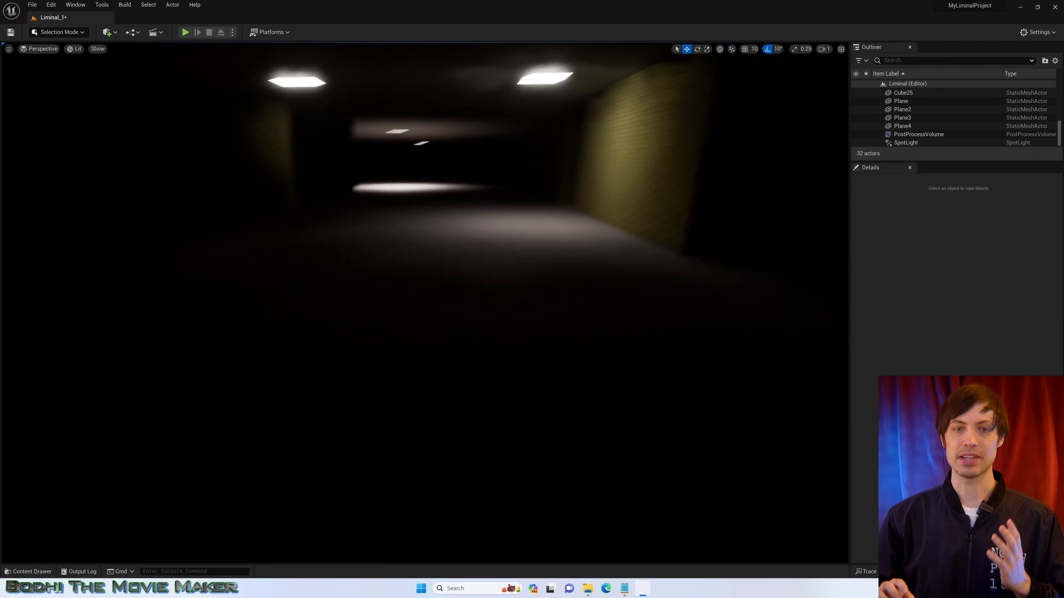
Switch to Unlit shading, delete the extra ceiling light panels, and select the remaining panel Cube22
{"action": "mouse_move", "coordinate": [572, 302]}
{"action": "right_mouse_down"}
{"action": "mouse_move", "coordinate": [572, 360]}
{"action": "mouse_move", "coordinate": [572, 301]}
{"action": "right_mouse_up"}
{"action": "left_click", "coordinate": [75, 49]}
{"action": "left_click", "coordinate": [86, 79]}
{"action": "left_click", "coordinate": [347, 319]}
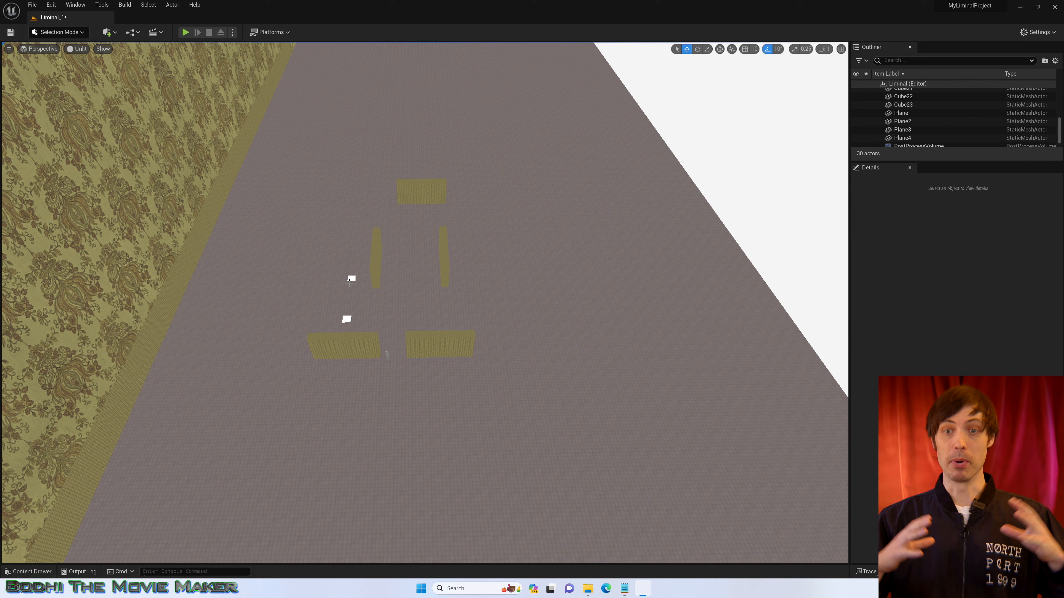
{"action": "left_click", "coordinate": [338, 379]}
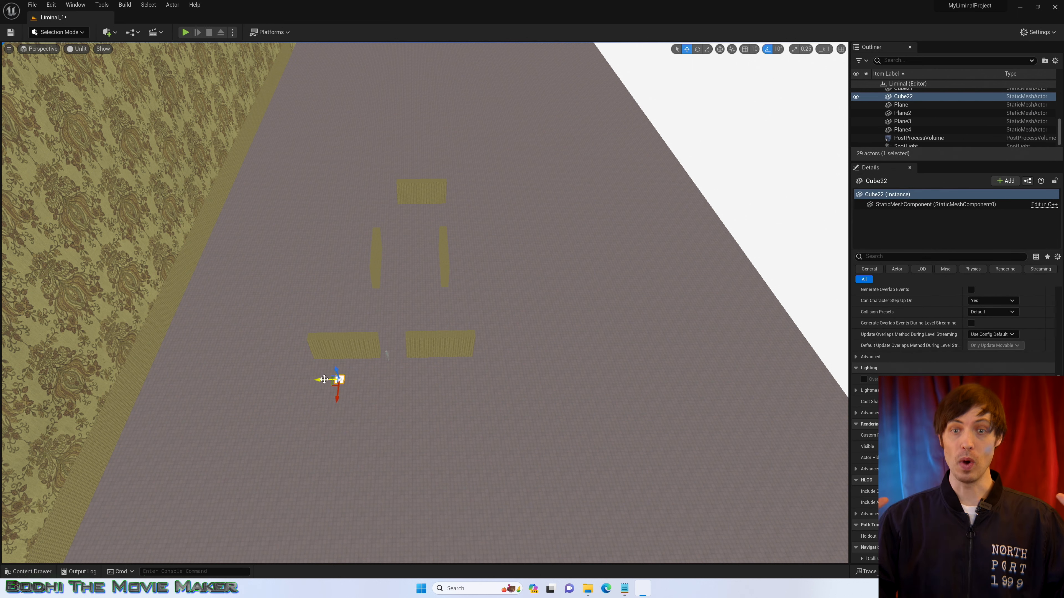
Undo a trial copy of the light panel and turn on grid snapping with a 100-unit increment
{"action": "left_click_drag", "start_coordinate": [324, 379], "coordinate": [575, 375], "text": "alt"}
{"action": "key", "text": "ctrl+z"}
{"action": "left_click", "coordinate": [744, 49]}
{"action": "left_click", "coordinate": [754, 49]}
{"action": "left_click", "coordinate": [757, 110]}
Duplicate the light panel into an evenly spaced row of 12 and copy that row to form three parallel rows
{"action": "left_click", "coordinate": [340, 380], "text": "shift"}
{"action": "left_click", "coordinate": [338, 380], "text": "shift"}
{"action": "left_click", "coordinate": [366, 380], "text": "shift"}
{"action": "left_click", "coordinate": [394, 379], "text": "shift"}
{"action": "left_click", "coordinate": [421, 378], "text": "shift"}
{"action": "left_click", "coordinate": [337, 381], "text": "shift"}
{"action": "left_click", "coordinate": [365, 380], "text": "shift"}
{"action": "left_click", "coordinate": [394, 379], "text": "shift"}
{"action": "left_click", "coordinate": [421, 378], "text": "shift"}
{"action": "left_click", "coordinate": [449, 377], "text": "shift"}
{"action": "left_click", "coordinate": [477, 377], "text": "shift"}
{"action": "left_click_drag", "start_coordinate": [464, 377], "coordinate": [395, 418]}
{"action": "left_click_drag", "start_coordinate": [572, 413], "coordinate": [574, 441], "text": "alt"}
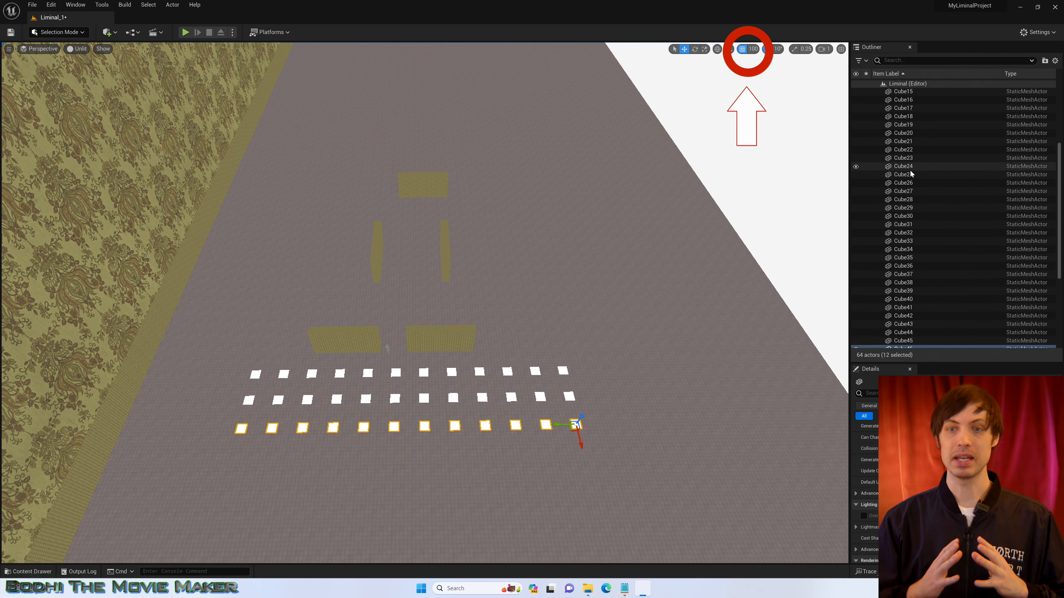
Select all 36 ceiling light panels, Cube22 through Cube57, and duplicate the block across the rest of the ceiling
{"action": "scroll", "coordinate": [910, 172], "scroll_direction": "down", "scroll_amount": 6}
{"action": "left_click", "coordinate": [911, 326], "text": "shift"}
{"action": "left_click", "coordinate": [911, 111]}
{"action": "scroll", "coordinate": [914, 111], "scroll_direction": "up", "scroll_amount": 3}
{"action": "left_click", "coordinate": [914, 111]}
{"action": "left_click", "coordinate": [915, 102]}
{"action": "scroll", "coordinate": [921, 309], "scroll_direction": "down", "scroll_amount": 4}
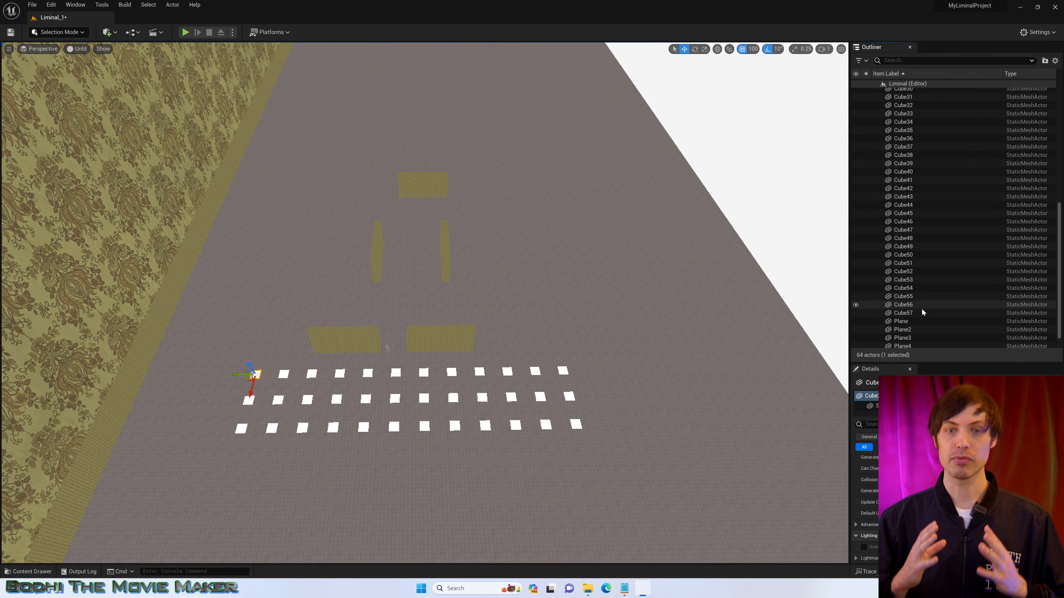
{"action": "left_click", "coordinate": [923, 313], "text": "shift"}
{"action": "left_click_drag", "start_coordinate": [577, 436], "coordinate": [517, 202], "text": "alt"}
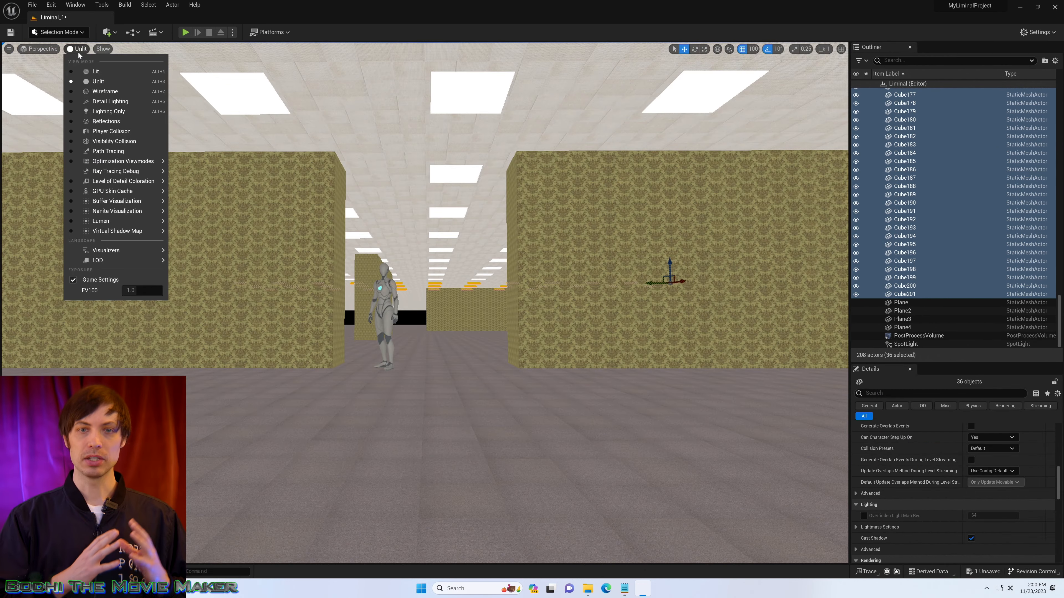
Return to Lit shading and set the post process volume's Exposure Compensation to 13.4
{"action": "left_click", "coordinate": [95, 64]}
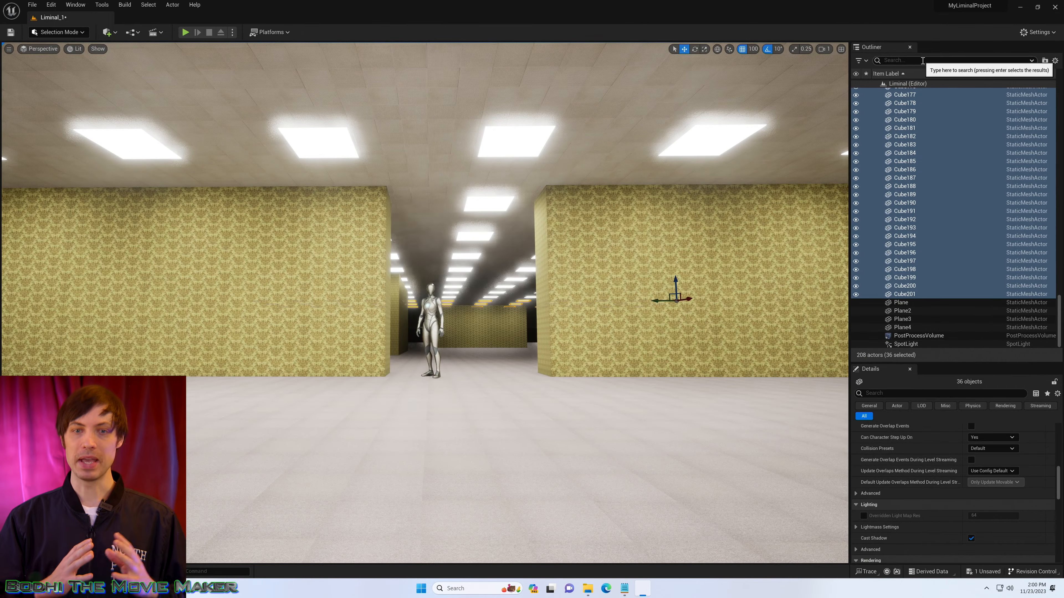
{"action": "left_click", "coordinate": [918, 336]}
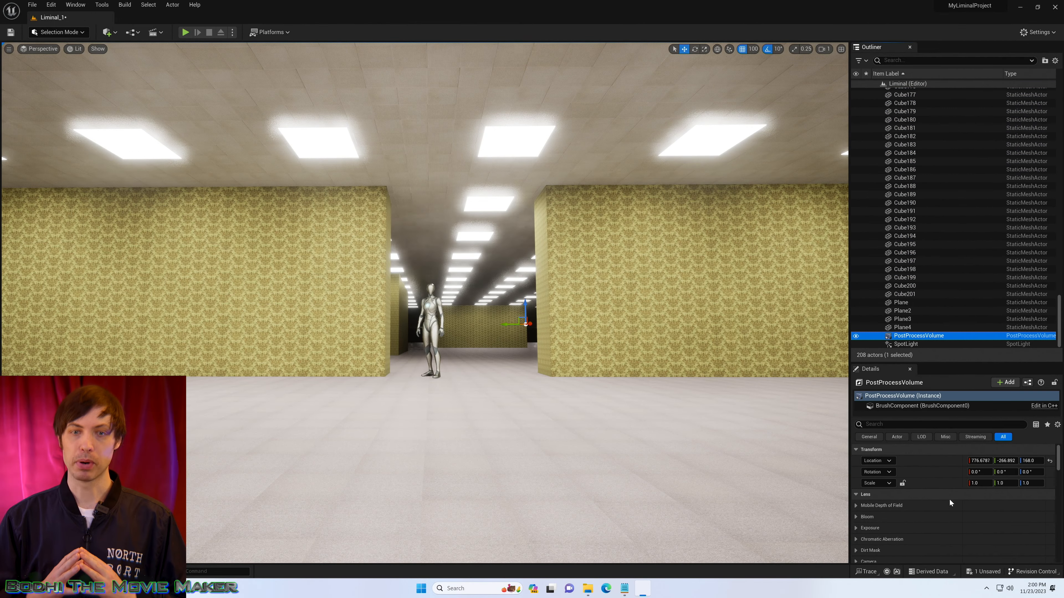
{"action": "left_click", "coordinate": [856, 528]}
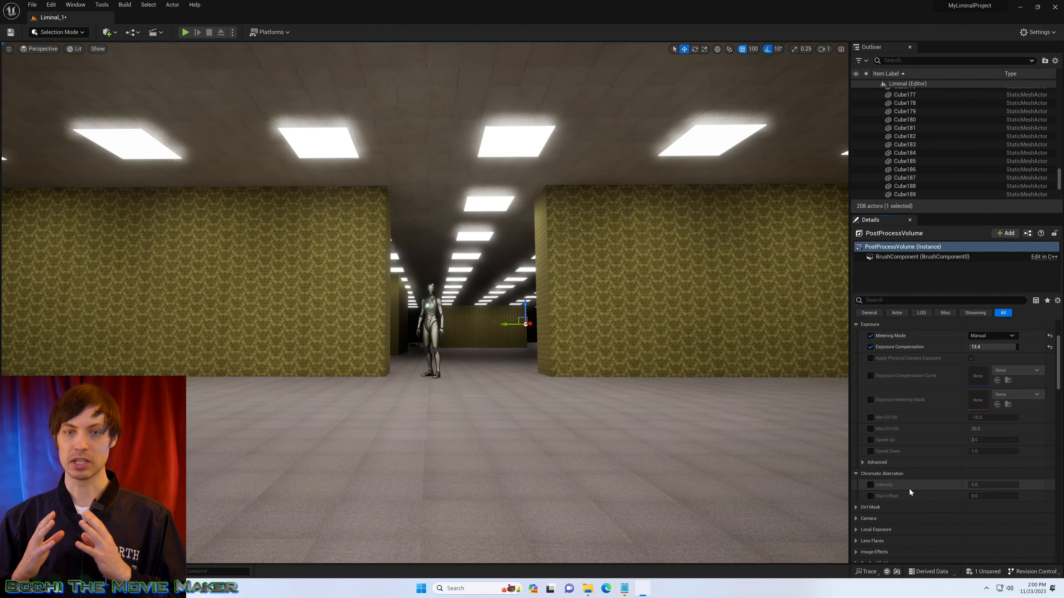
Try shifting the post process volume's global color grading Saturation toward orange, then disable the override
{"action": "scroll", "coordinate": [864, 518], "scroll_direction": "down", "scroll_amount": 5}
{"action": "left_click", "coordinate": [864, 496]}
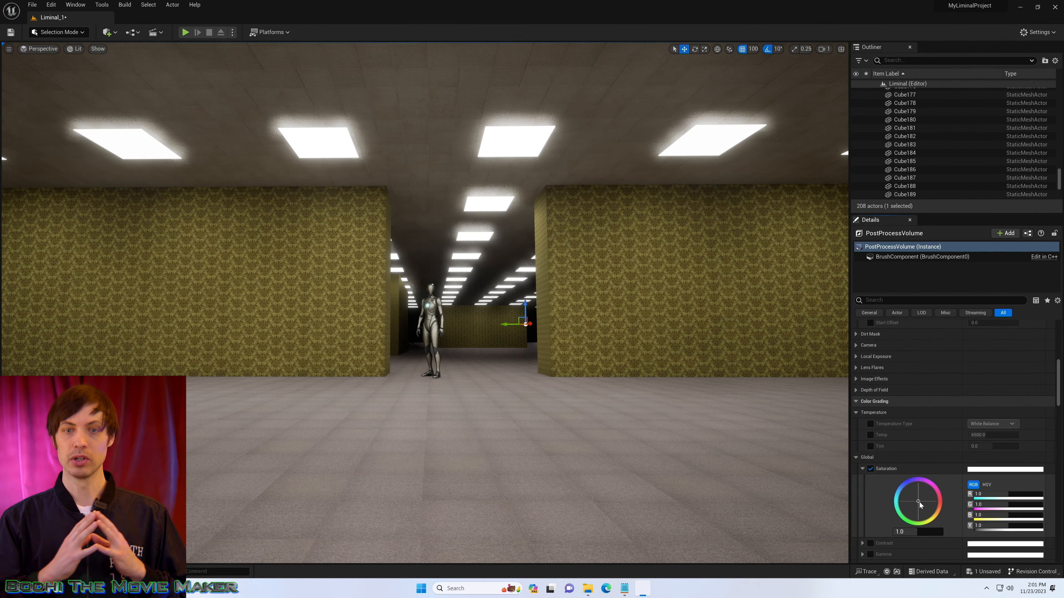
{"action": "left_click_drag", "start_coordinate": [918, 502], "coordinate": [938, 514]}
{"action": "left_click", "coordinate": [872, 469]}
{"action": "scroll", "coordinate": [883, 514], "scroll_direction": "down", "scroll_amount": 3}
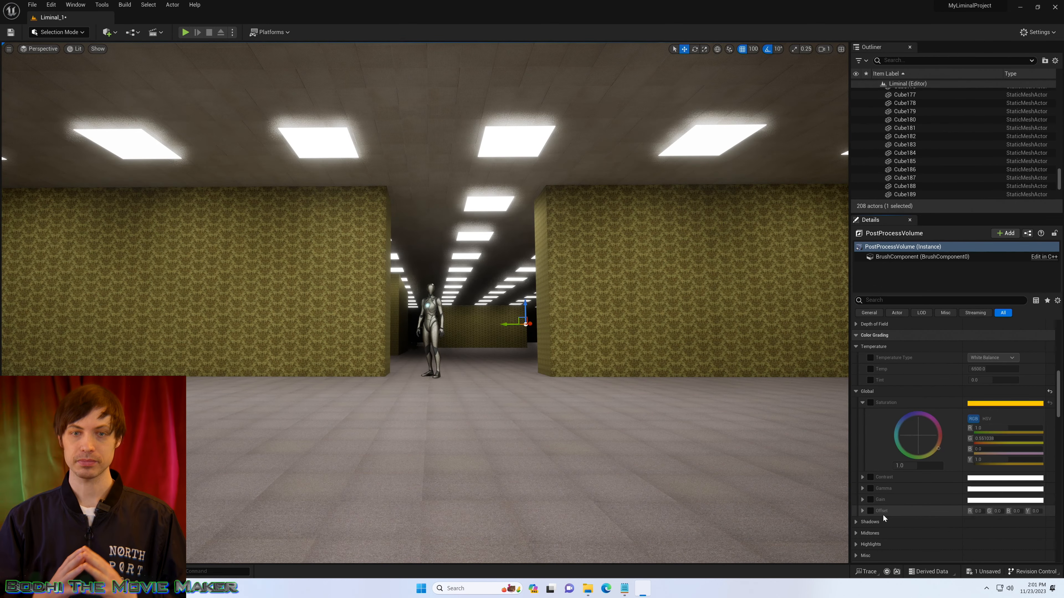
Enable global Saturation, reset its color, raise the overall amount, shift the color wheel toward blue and preview the level in play mode
{"action": "left_click", "coordinate": [870, 403]}
{"action": "left_click", "coordinate": [1049, 403]}
{"action": "left_click_drag", "start_coordinate": [915, 466], "coordinate": [938, 465]}
{"action": "left_click_drag", "start_coordinate": [918, 436], "coordinate": [902, 420]}
{"action": "key", "text": "w"}
{"action": "mouse_move", "coordinate": [628, 356]}
{"action": "right_mouse_down"}
{"action": "mouse_move", "coordinate": [631, 375]}
{"action": "mouse_move", "coordinate": [627, 362]}
{"action": "right_mouse_up"}
{"action": "key", "text": "alt+p"}
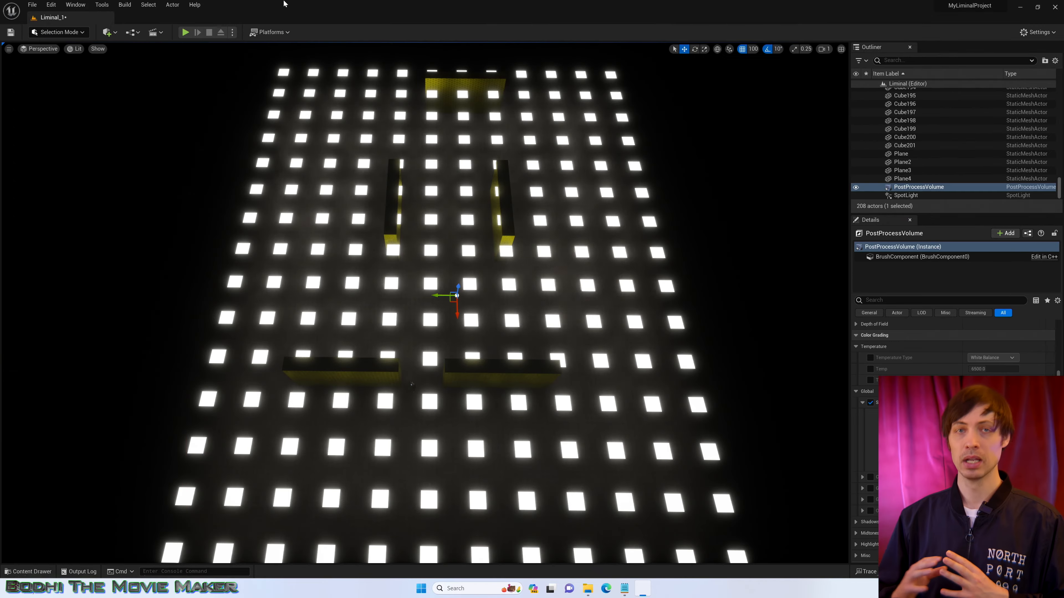
Switch to Unlit shading, duplicate the outermost wall segment Cube203 and rotate the copy perpendicular to the wall line
{"action": "left_click", "coordinate": [76, 49]}
{"action": "left_click", "coordinate": [90, 67]}
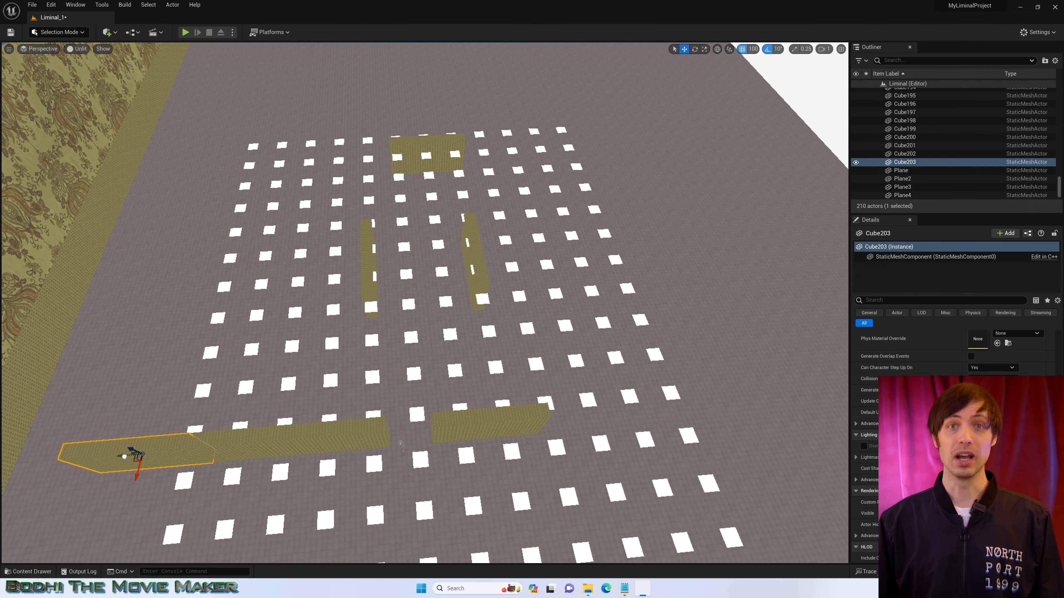
{"action": "left_click_drag", "start_coordinate": [131, 453], "coordinate": [74, 479], "text": "alt"}
{"action": "key", "text": "e"}
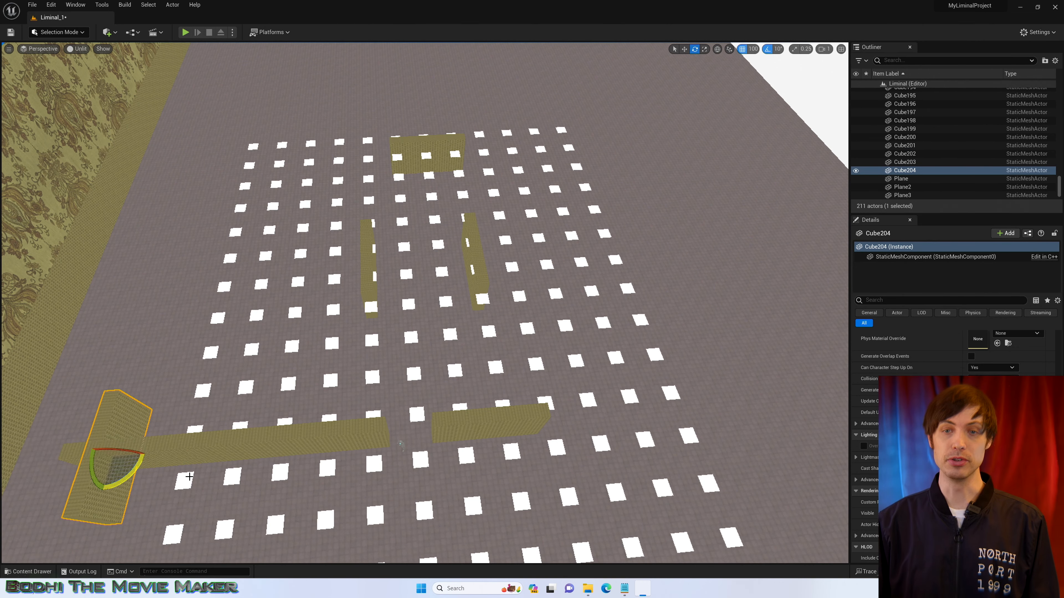
Duplicate wall segments at the opposite end of the wall line to extend it and add a perpendicular wall
{"action": "scroll", "coordinate": [396, 439], "scroll_direction": "down", "scroll_amount": 5}
{"action": "scroll", "coordinate": [396, 439], "scroll_direction": "down", "scroll_amount": 2}
{"action": "left_click", "coordinate": [440, 369]}
{"action": "key", "text": "w"}
{"action": "left_click_drag", "start_coordinate": [440, 368], "coordinate": [476, 361], "text": "alt"}
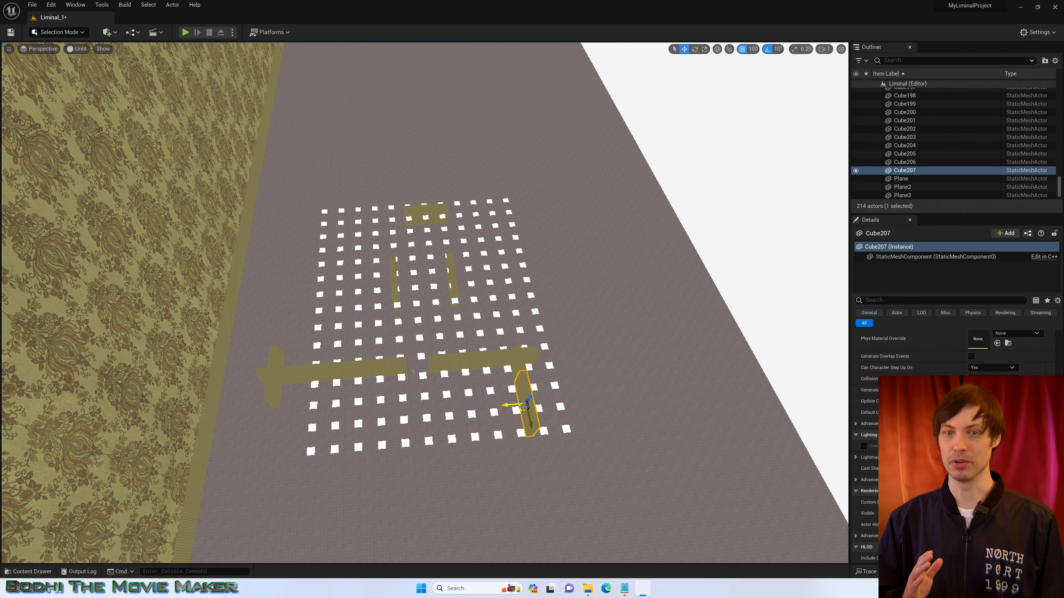
Select two adjoining wall segments, duplicate the pair into a second and extended row, and copy the perpendicular end wall farther along the level
{"action": "left_click", "coordinate": [457, 357]}
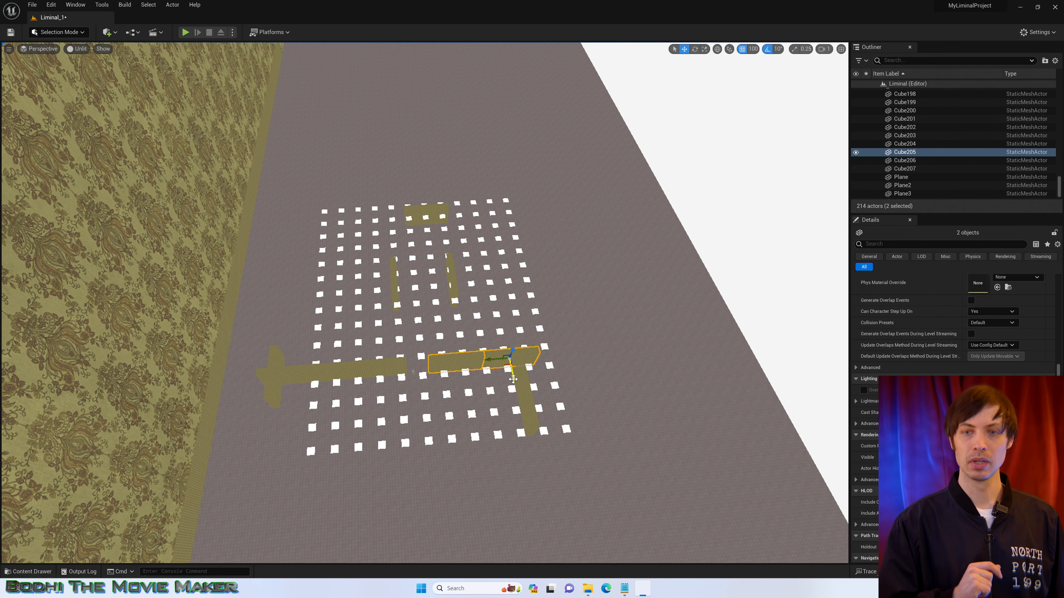
{"action": "left_click_drag", "start_coordinate": [511, 377], "coordinate": [509, 338], "text": "alt"}
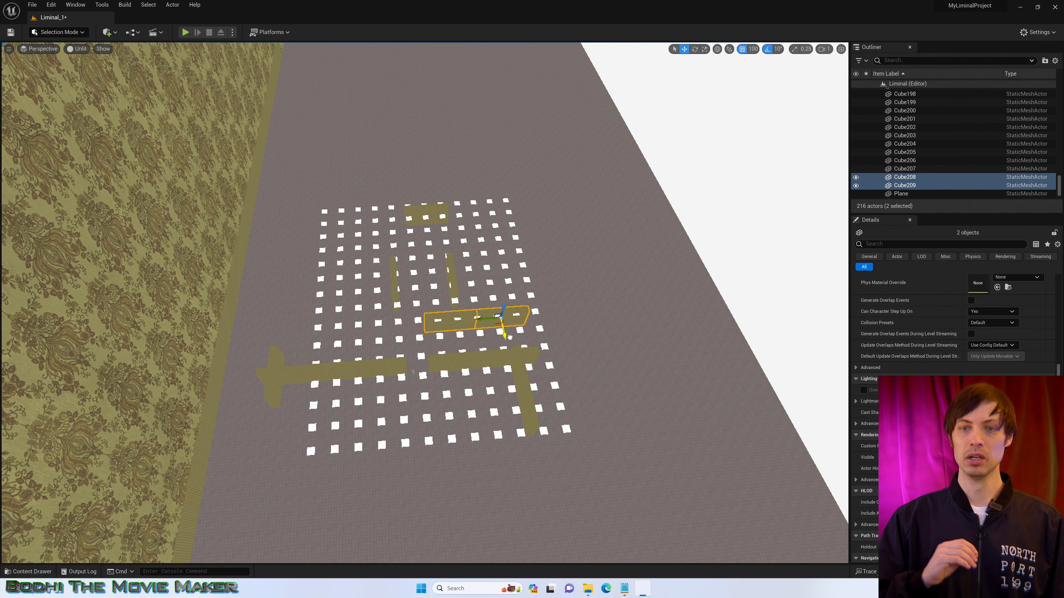
{"action": "left_click_drag", "start_coordinate": [496, 301], "coordinate": [513, 299], "text": "alt"}
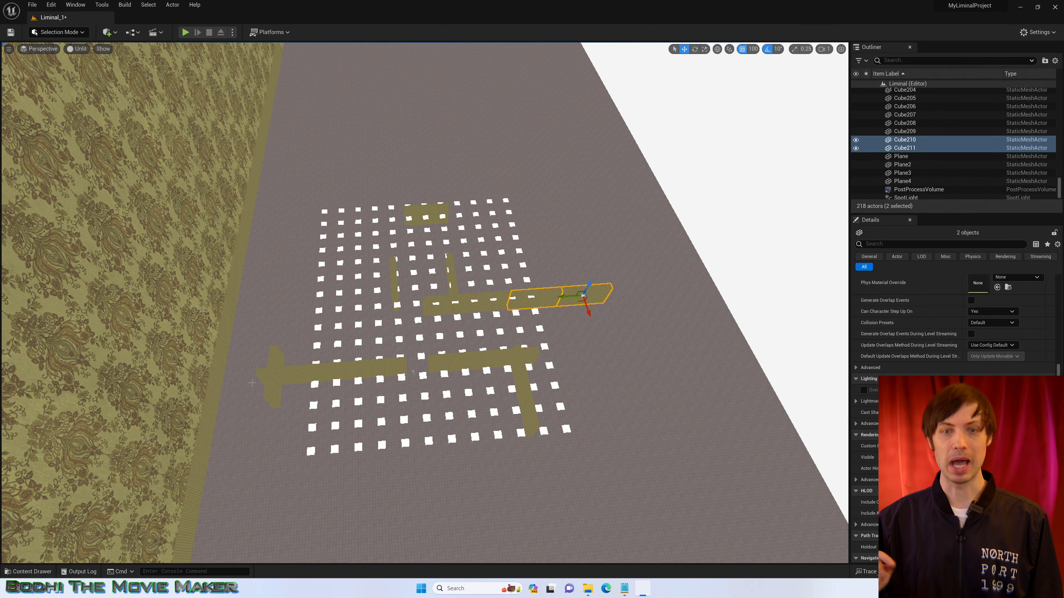
{"action": "left_click", "coordinate": [273, 394]}
{"action": "left_click_drag", "start_coordinate": [277, 449], "coordinate": [314, 296], "text": "alt"}
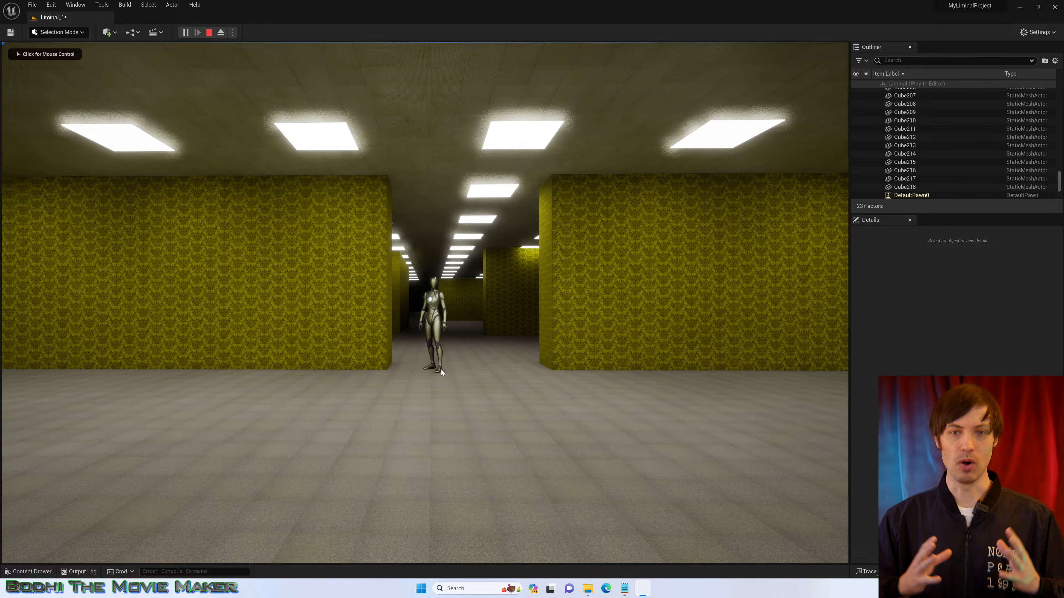
Walk through the level in play mode to examine the new walls, lighting and yellow color grading
{"action": "left_click", "coordinate": [441, 372]}
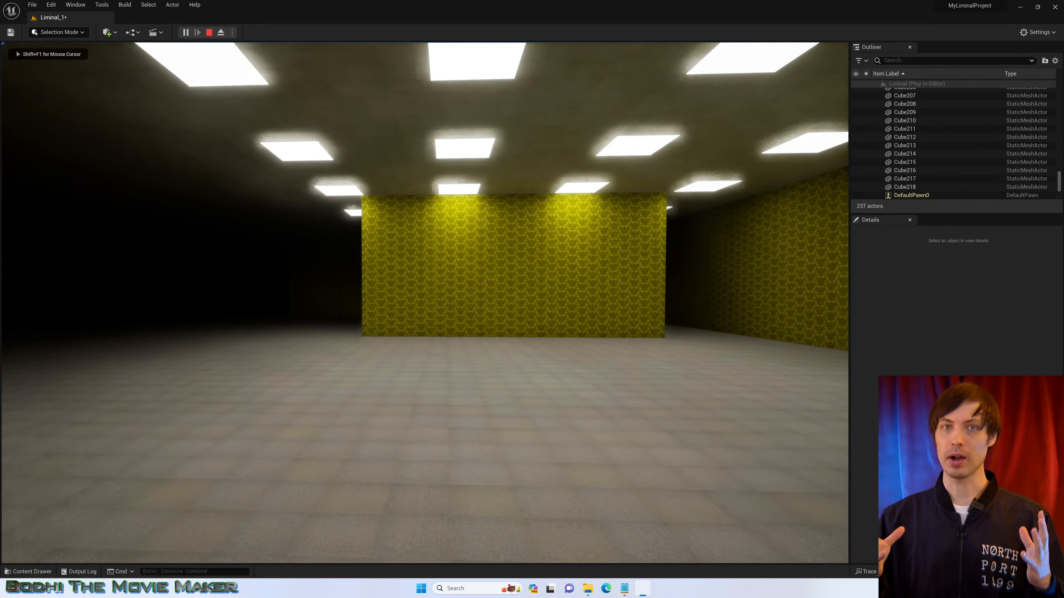
{"action": "key", "text": "w"}
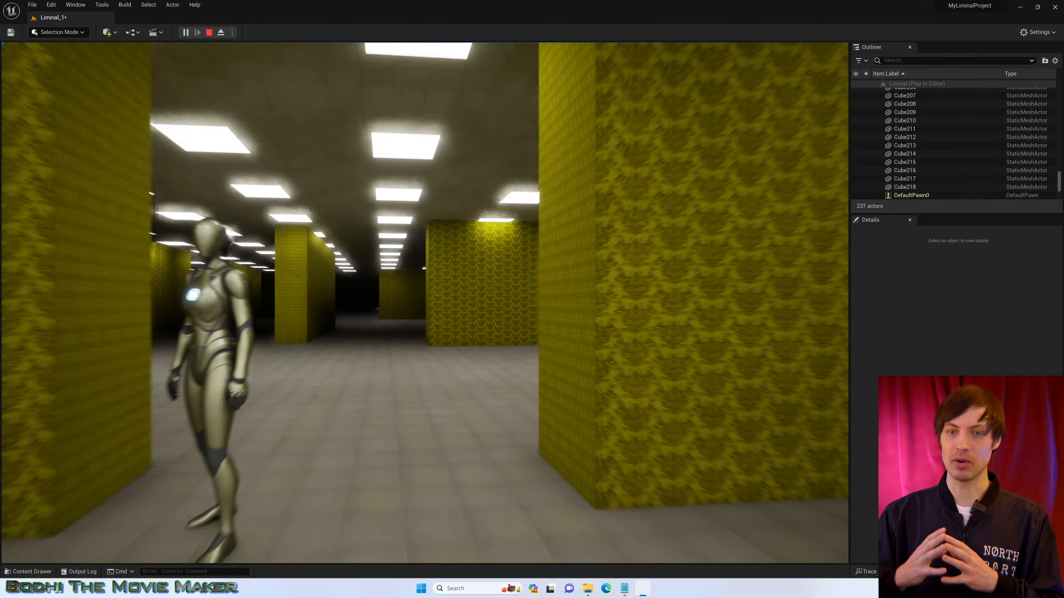
{"action": "key", "text": "w"}
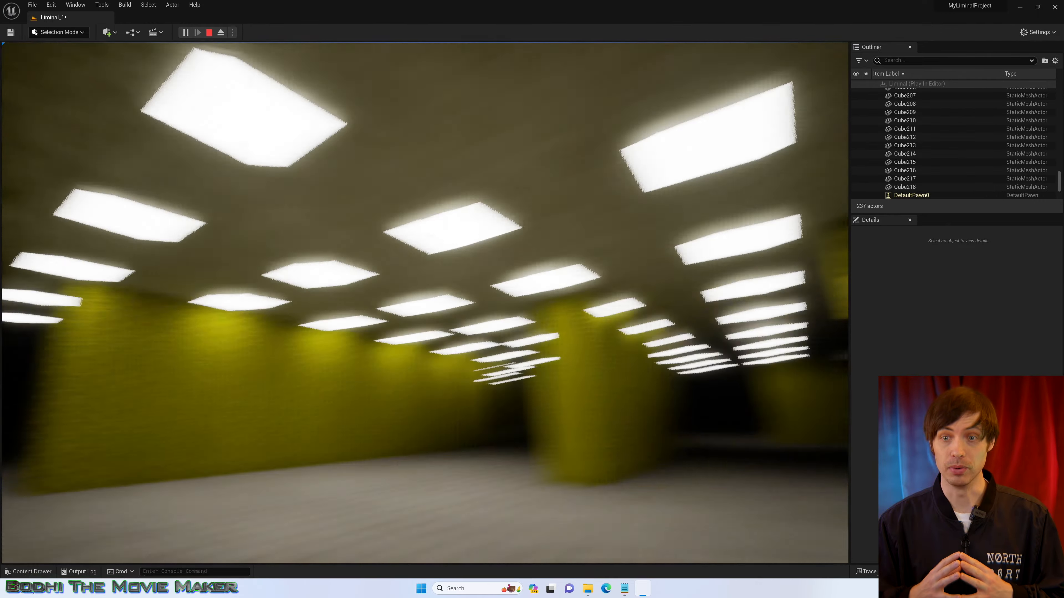
{"action": "key", "text": "w"}
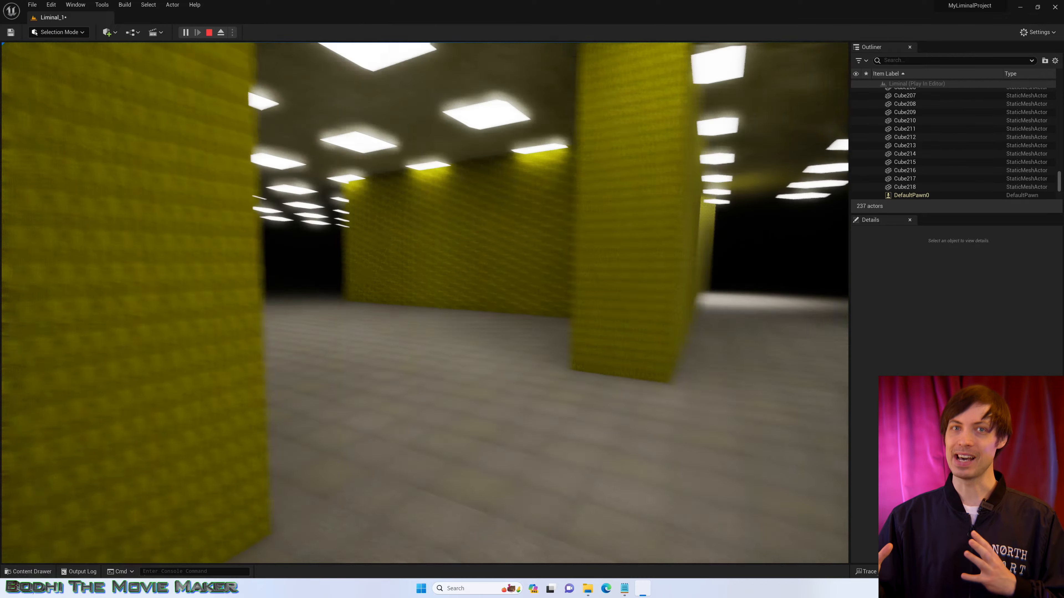
{"action": "key", "text": "w"}
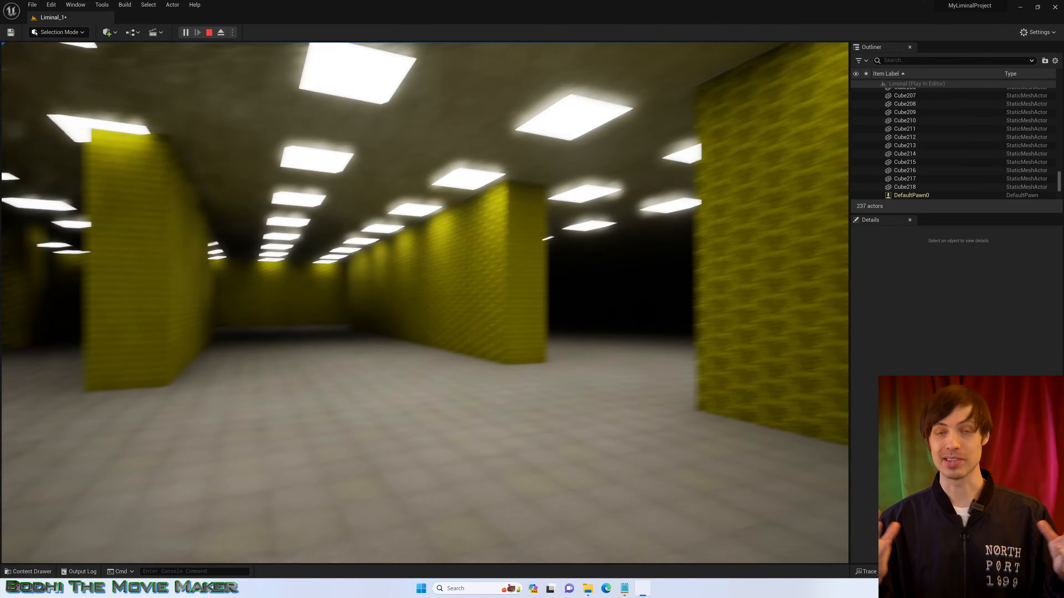
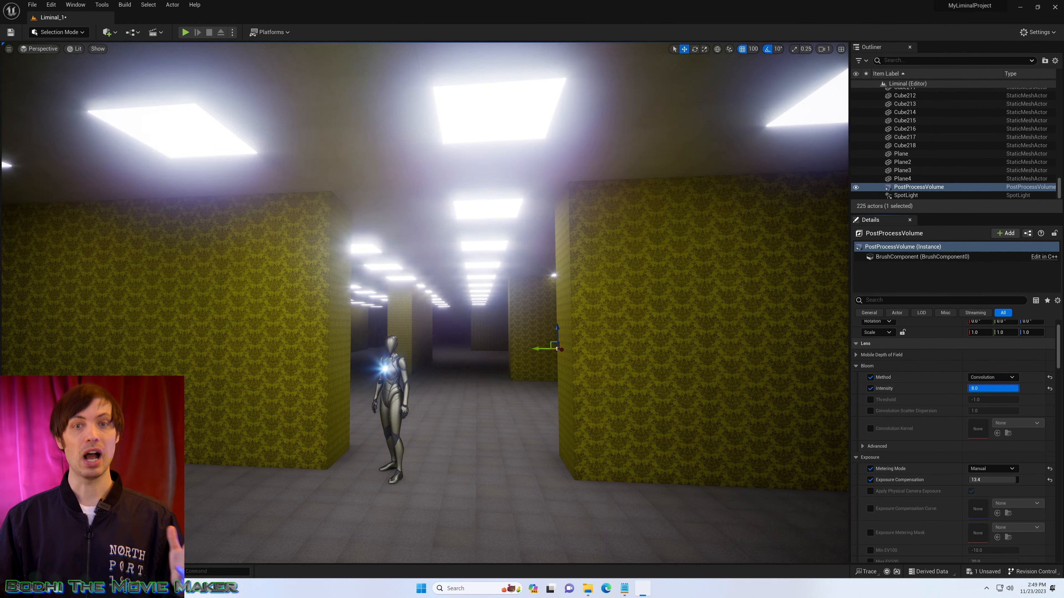
Set the post process volume's Chromatic Aberration Intensity to 0.733333 and briefly try the Dirt Mask Texture override
{"action": "scroll", "coordinate": [967, 388], "scroll_direction": "down", "scroll_amount": 10}
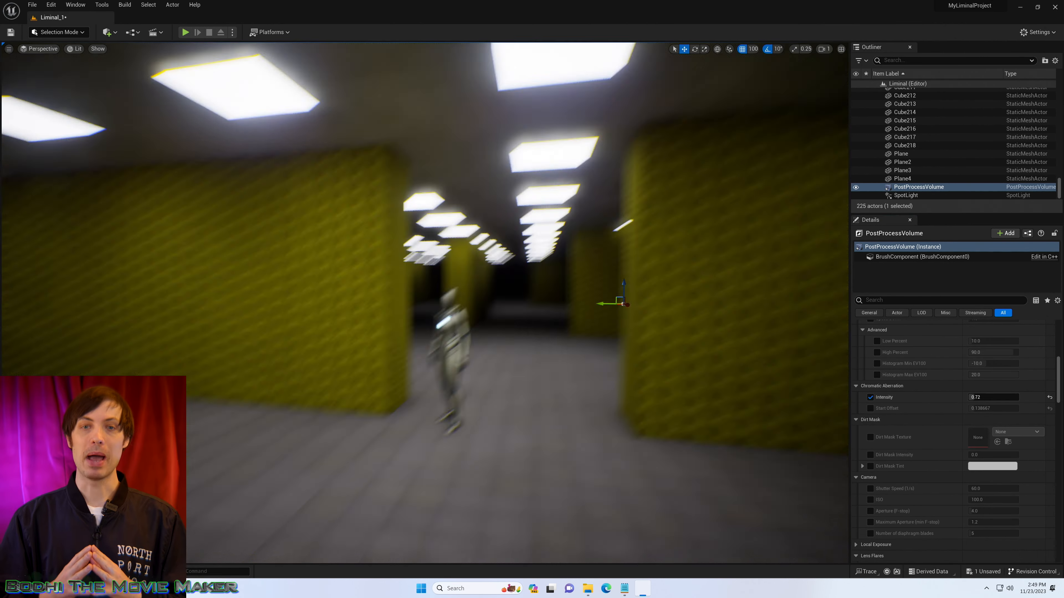
{"action": "right_click_drag", "start_coordinate": [425, 303], "coordinate": [528, 176]}
{"action": "mouse_move", "coordinate": [989, 398]}
{"action": "left_mouse_down"}
{"action": "mouse_move", "coordinate": [1001, 397]}
{"action": "mouse_move", "coordinate": [976, 397]}
{"action": "left_mouse_up"}
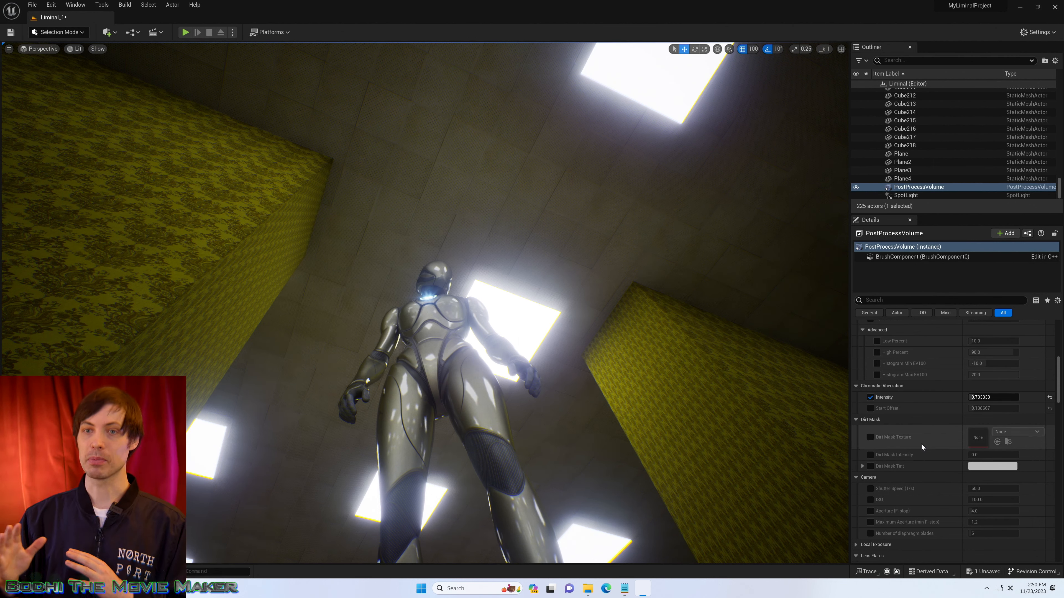
{"action": "left_click", "coordinate": [870, 437]}
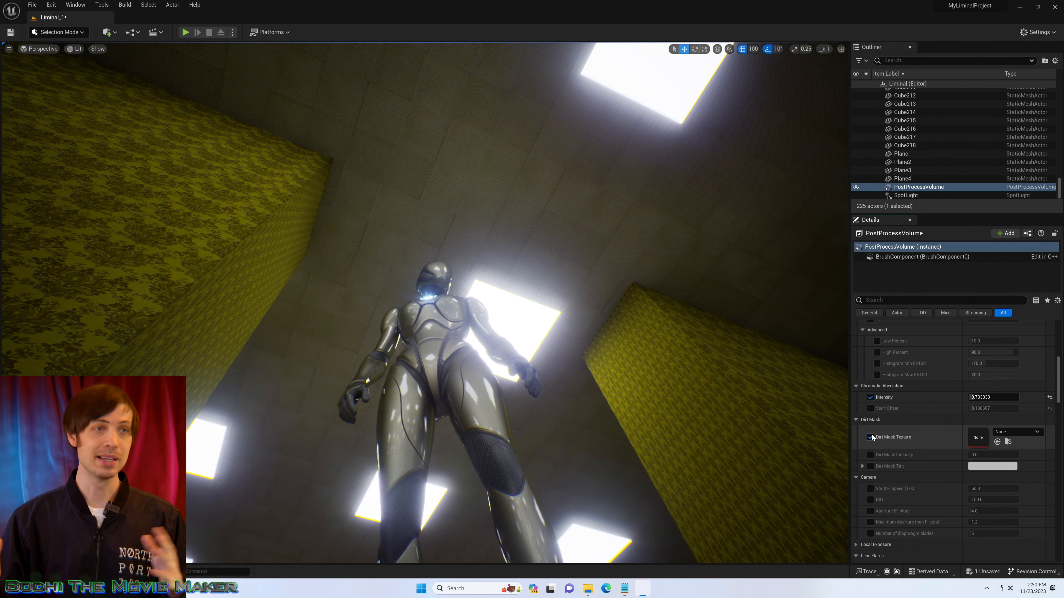
{"action": "left_click", "coordinate": [871, 437]}
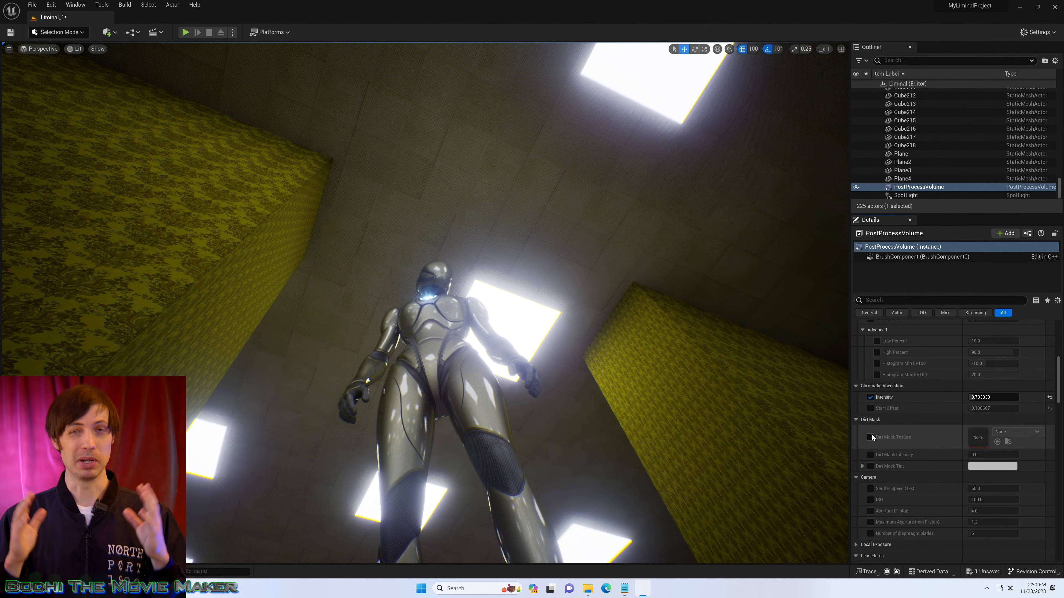
Enable the camera Aperture (F-stop) override, set it to 2.8 and check the brightness around the mannequin
{"action": "scroll", "coordinate": [871, 467], "scroll_direction": "down", "scroll_amount": 3}
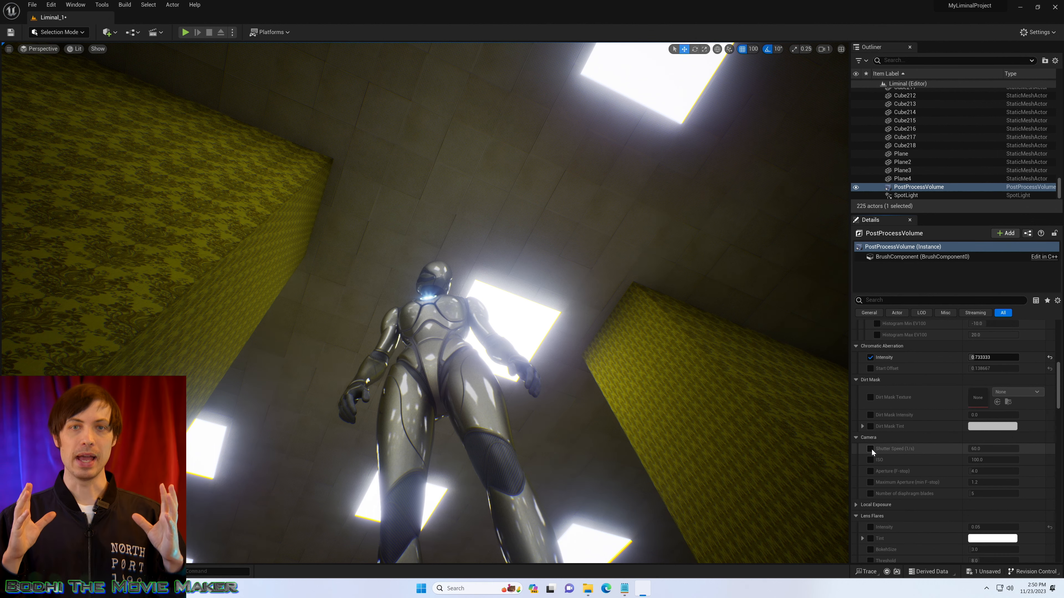
{"action": "left_click", "coordinate": [871, 471]}
{"action": "left_click_drag", "start_coordinate": [982, 472], "coordinate": [975, 475]}
{"action": "left_click", "coordinate": [997, 471]}
{"action": "type", "text": "8"}
{"action": "key", "text": "Return"}
{"action": "right_click_drag", "start_coordinate": [425, 302], "coordinate": [494, 394]}
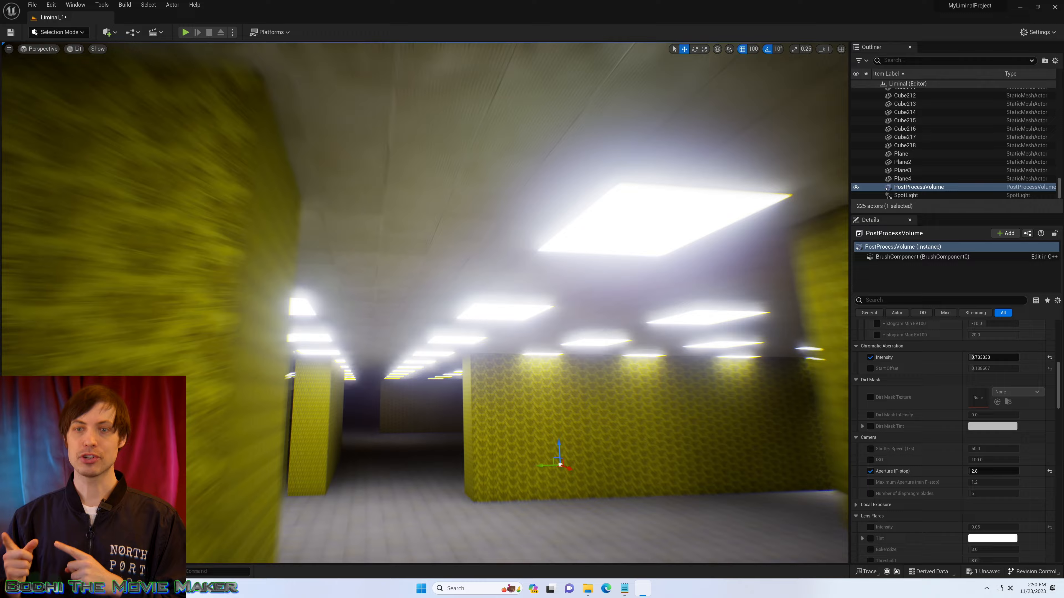
{"action": "key", "text": "s"}
{"action": "key", "text": "w"}
Enable the camera ISO override at 45.844814 and the Shutter Speed override at 60.0
{"action": "scroll", "coordinate": [873, 462], "scroll_direction": "up", "scroll_amount": 1}
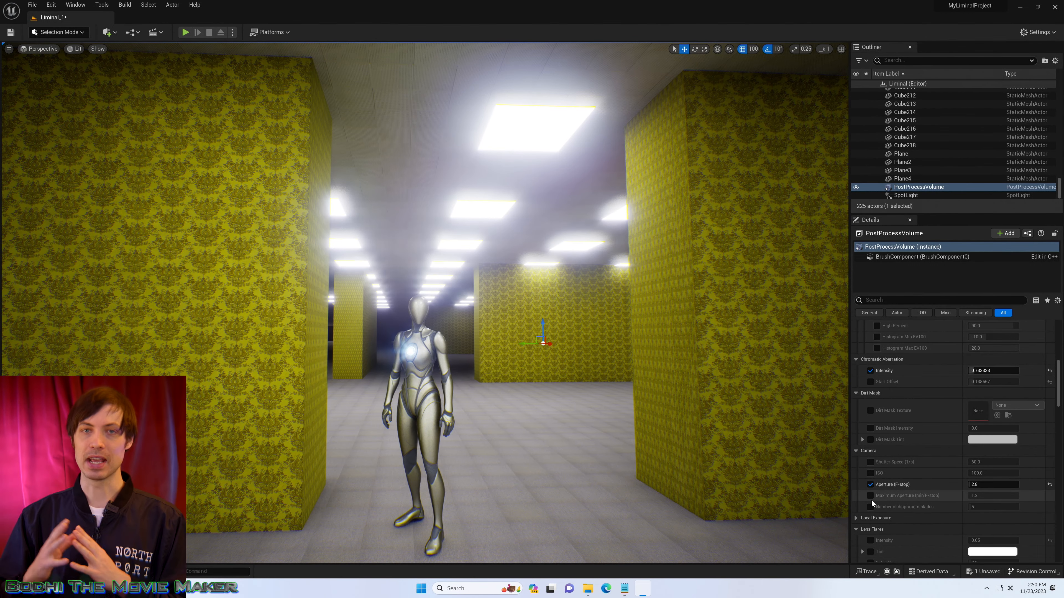
{"action": "left_click", "coordinate": [871, 473]}
{"action": "left_click", "coordinate": [870, 462]}
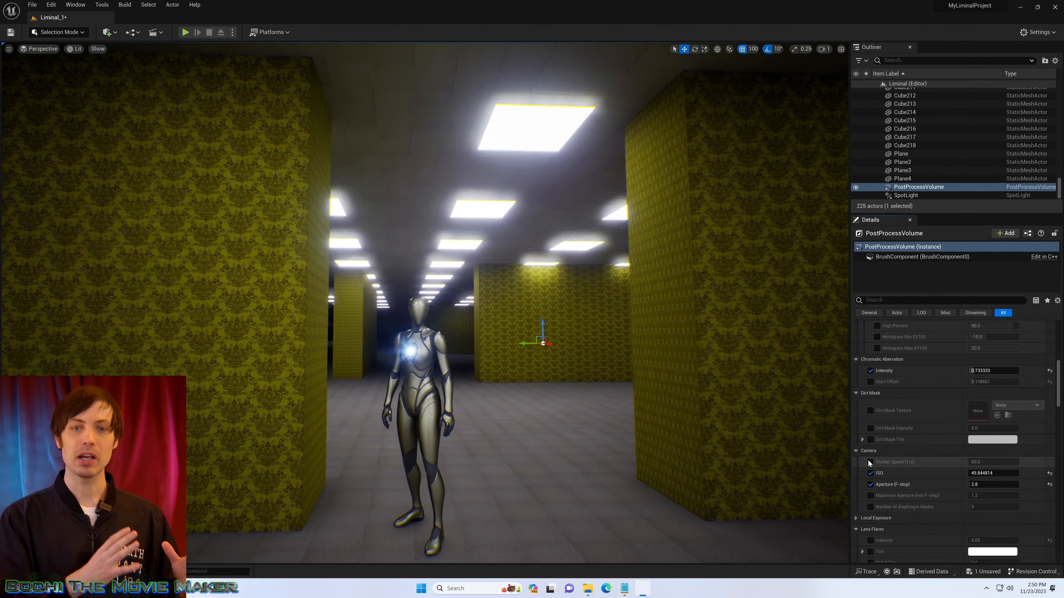
{"action": "left_click", "coordinate": [989, 462]}
Keep the exposure Metering Mode on Manual and enable the Apply Physical Camera Exposure override
{"action": "scroll", "coordinate": [989, 461], "scroll_direction": "up", "scroll_amount": 5}
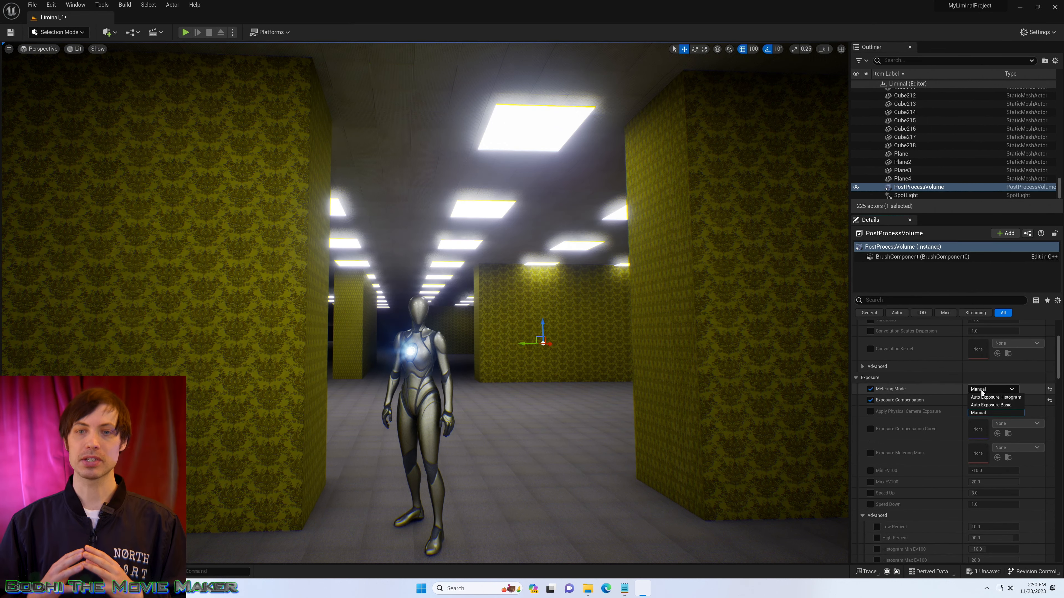
{"action": "left_click", "coordinate": [982, 390]}
{"action": "left_click", "coordinate": [980, 412]}
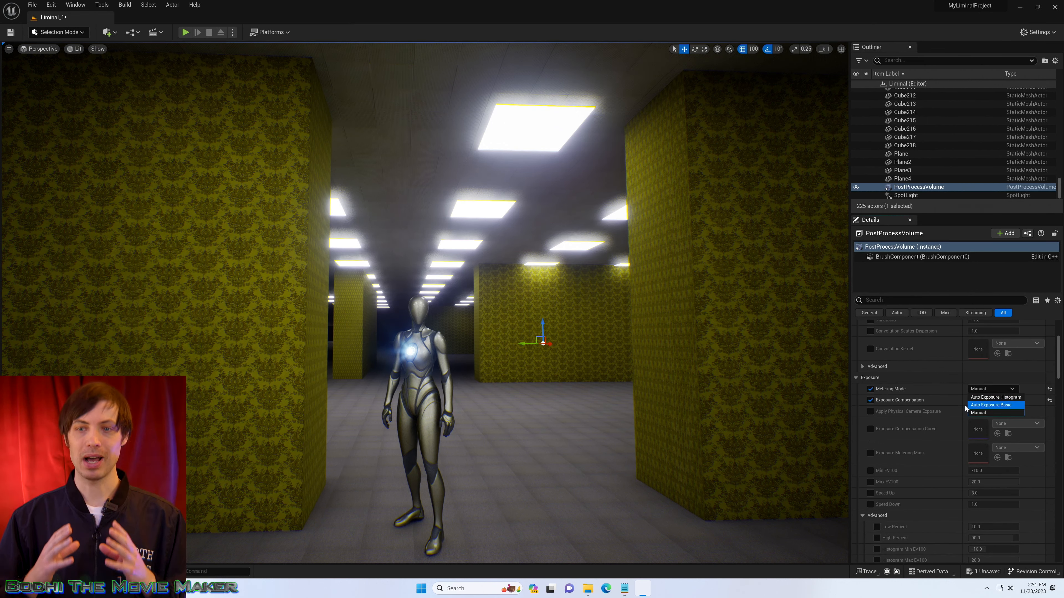
{"action": "left_click", "coordinate": [871, 411]}
Try a different camera Aperture (F-stop) value and undo the change
{"action": "scroll", "coordinate": [924, 432], "scroll_direction": "down", "scroll_amount": 6}
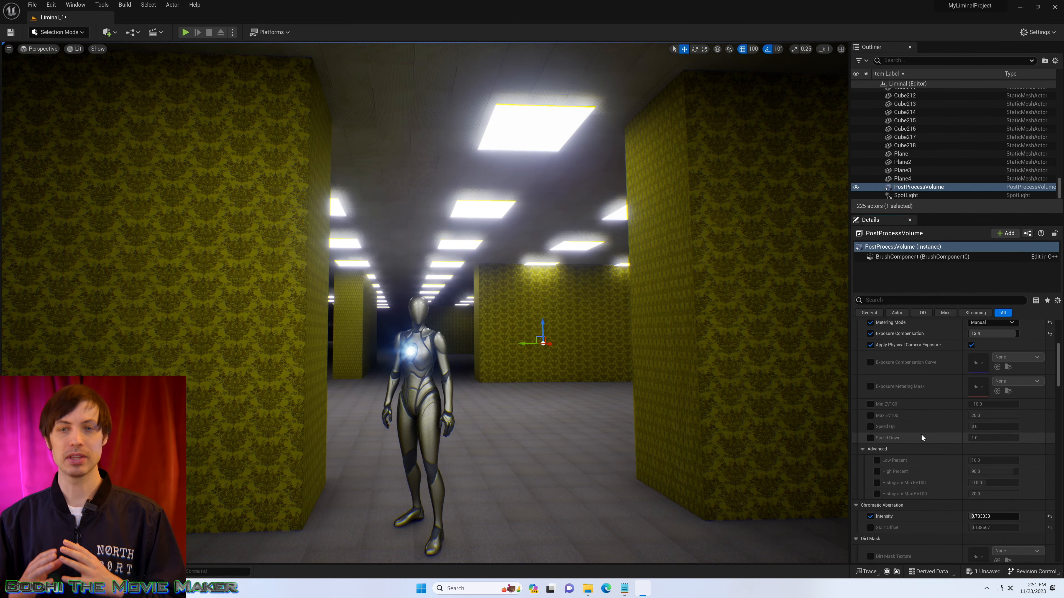
{"action": "scroll", "coordinate": [921, 435], "scroll_direction": "down", "scroll_amount": 3}
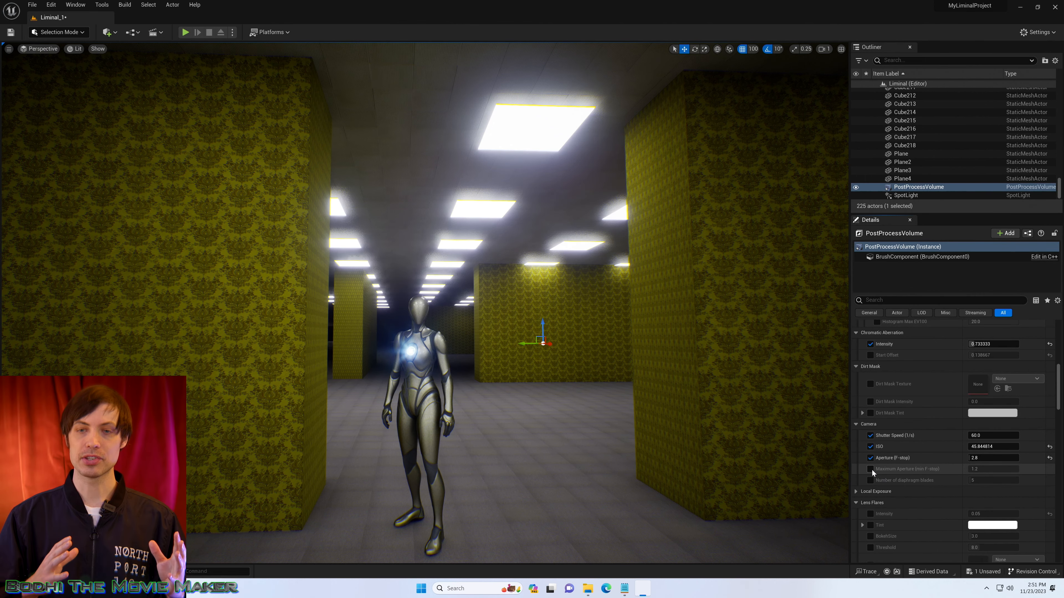
{"action": "mouse_move", "coordinate": [976, 458]}
{"action": "left_mouse_down"}
{"action": "mouse_move", "coordinate": [1022, 457]}
{"action": "mouse_move", "coordinate": [976, 458]}
{"action": "left_mouse_up"}
{"action": "key", "text": "ctrl+z"}
Try the Local Exposure overrides for Shadow Contrast Scale and Highlight Contrast Scale, then disable both
{"action": "left_click", "coordinate": [856, 492]}
{"action": "scroll", "coordinate": [856, 495], "scroll_direction": "down", "scroll_amount": 4}
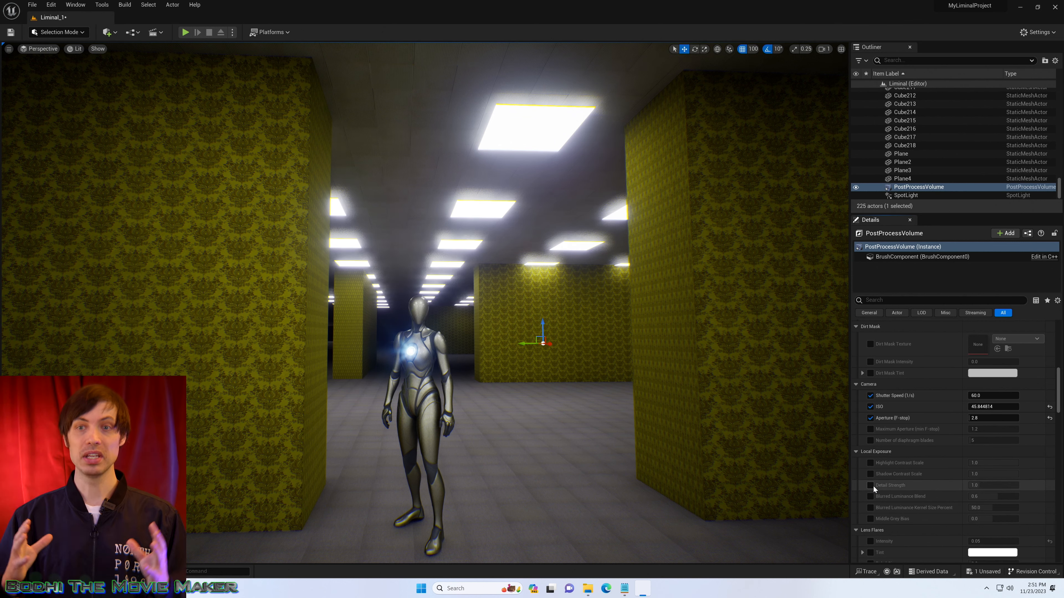
{"action": "left_click", "coordinate": [870, 461]}
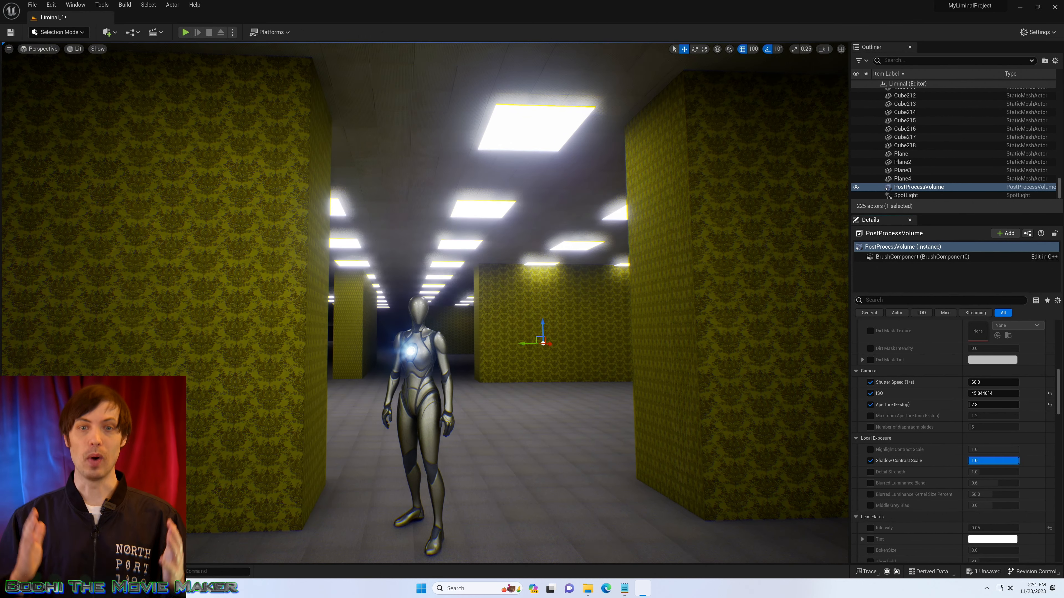
{"action": "left_click", "coordinate": [870, 461]}
{"action": "left_click", "coordinate": [870, 450]}
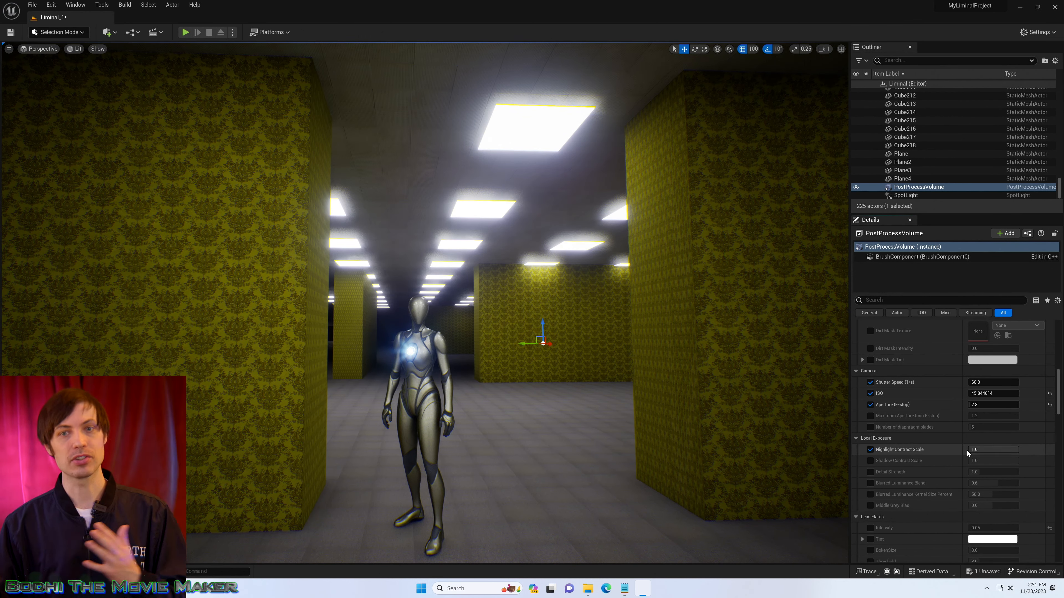
{"action": "mouse_move", "coordinate": [966, 450]}
{"action": "left_mouse_down"}
{"action": "mouse_move", "coordinate": [947, 450]}
{"action": "mouse_move", "coordinate": [1019, 449]}
{"action": "mouse_move", "coordinate": [968, 450]}
{"action": "left_mouse_up"}
{"action": "left_click", "coordinate": [871, 450]}
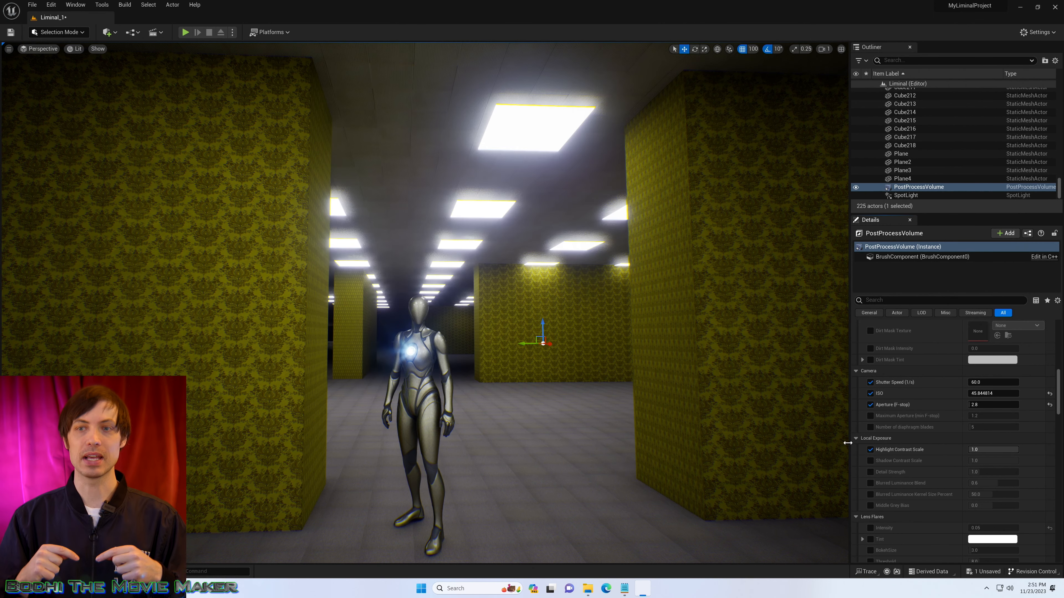
Enable lens flares with Intensity 1.159333, BokehSize about 20.7 and Threshold about 11.97
{"action": "scroll", "coordinate": [872, 462], "scroll_direction": "down", "scroll_amount": 3}
{"action": "left_click", "coordinate": [870, 461]}
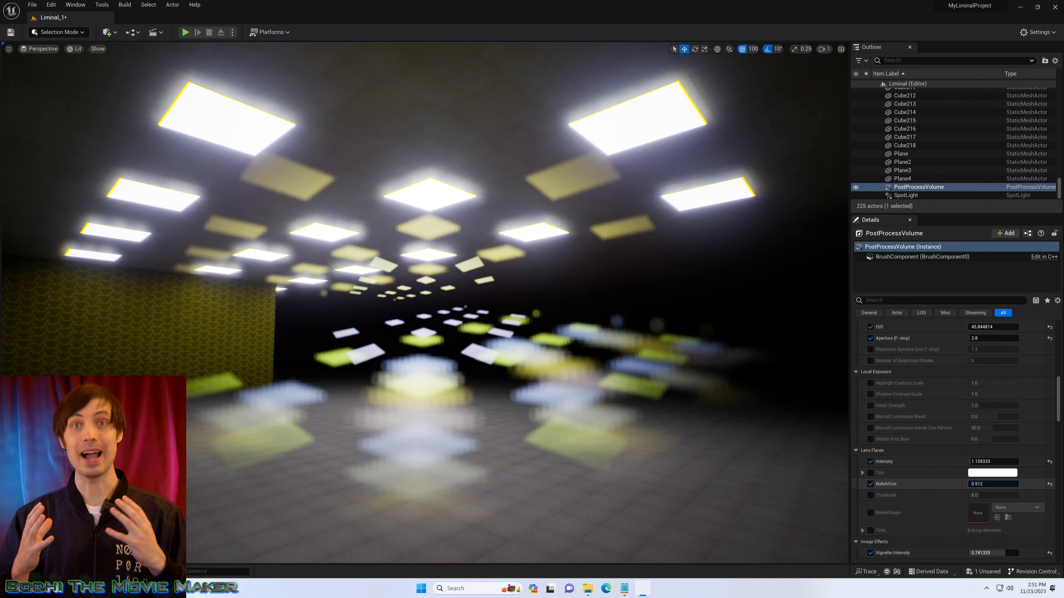
{"action": "mouse_move", "coordinate": [989, 484]}
{"action": "left_mouse_down"}
{"action": "mouse_move", "coordinate": [970, 484]}
{"action": "mouse_move", "coordinate": [1003, 495]}
{"action": "left_mouse_up"}
{"action": "left_click", "coordinate": [870, 495]}
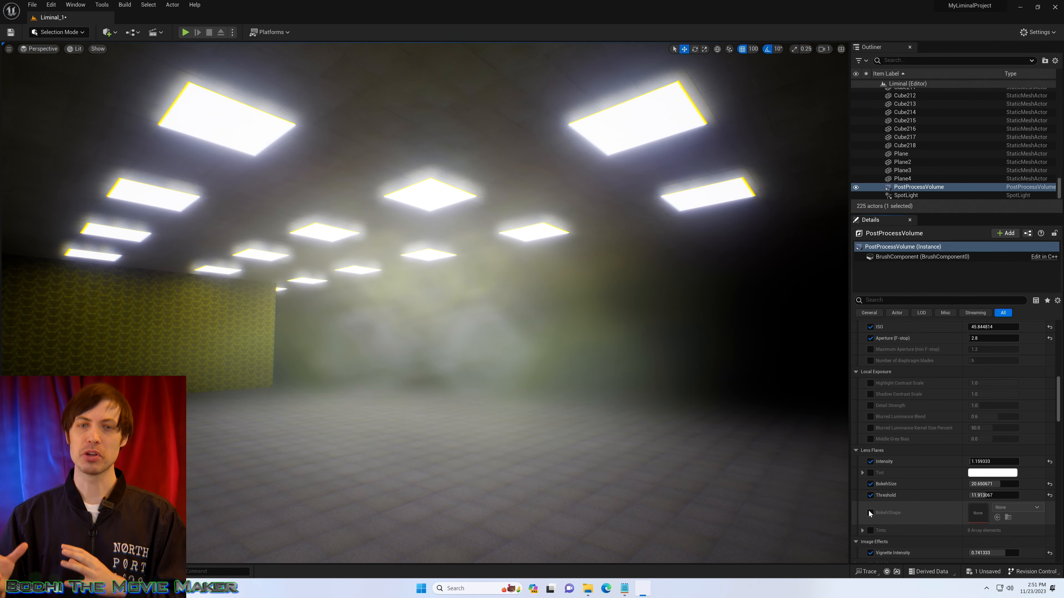
Enable the Lens Flares Tint with a light orange color (R 1.0, G 0.741012, B 0.388404) and lower the flare Intensity
{"action": "left_click", "coordinate": [870, 473]}
{"action": "left_click", "coordinate": [993, 473]}
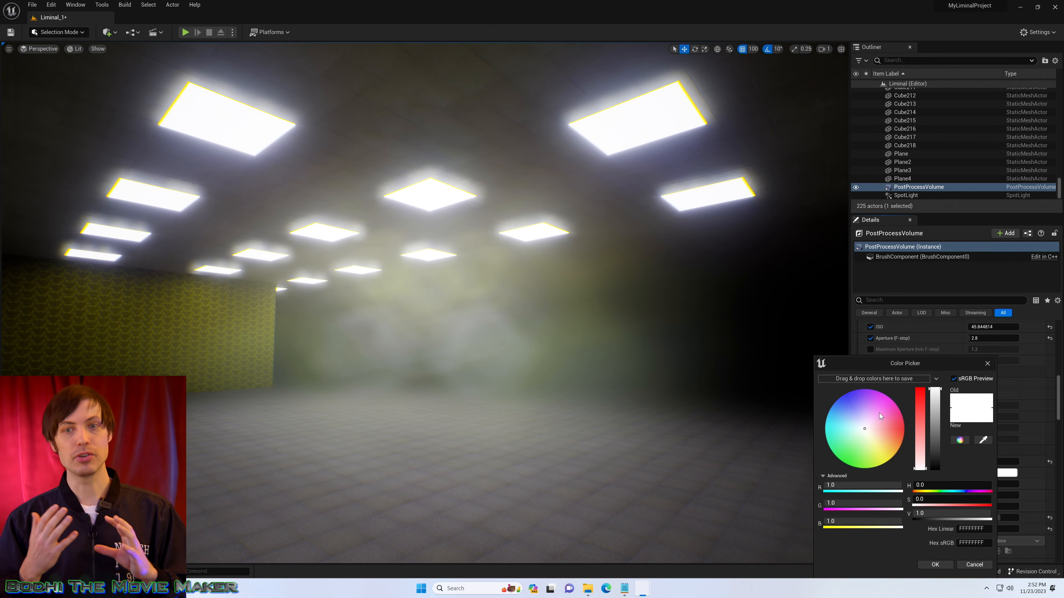
{"action": "mouse_move", "coordinate": [879, 413]}
{"action": "left_mouse_down"}
{"action": "mouse_move", "coordinate": [830, 398]}
{"action": "mouse_move", "coordinate": [881, 448]}
{"action": "mouse_move", "coordinate": [893, 428]}
{"action": "left_mouse_up"}
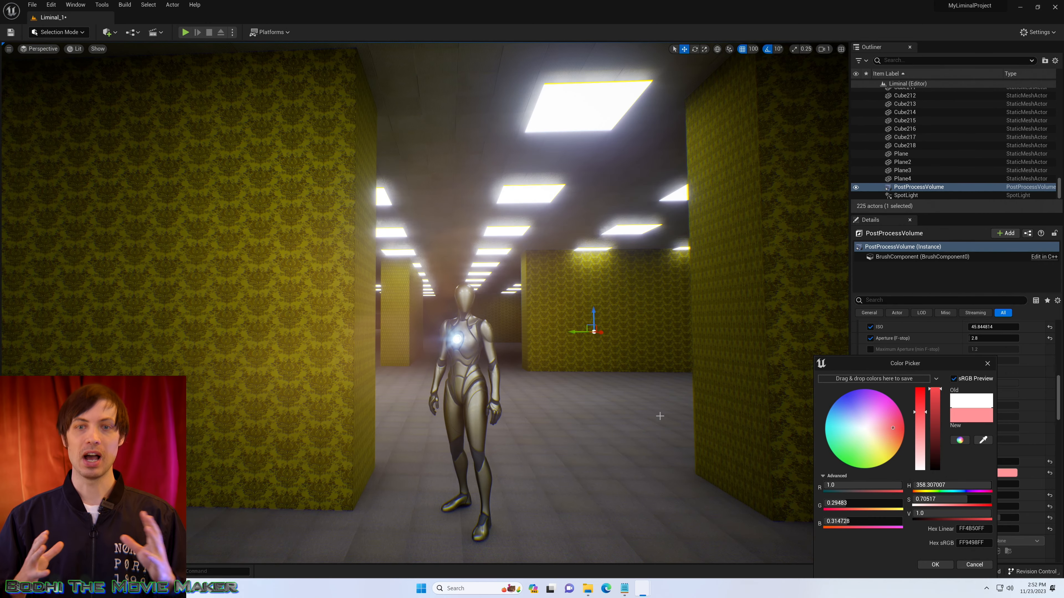
{"action": "left_click_drag", "start_coordinate": [892, 429], "coordinate": [884, 442]}
{"action": "left_click", "coordinate": [934, 565]}
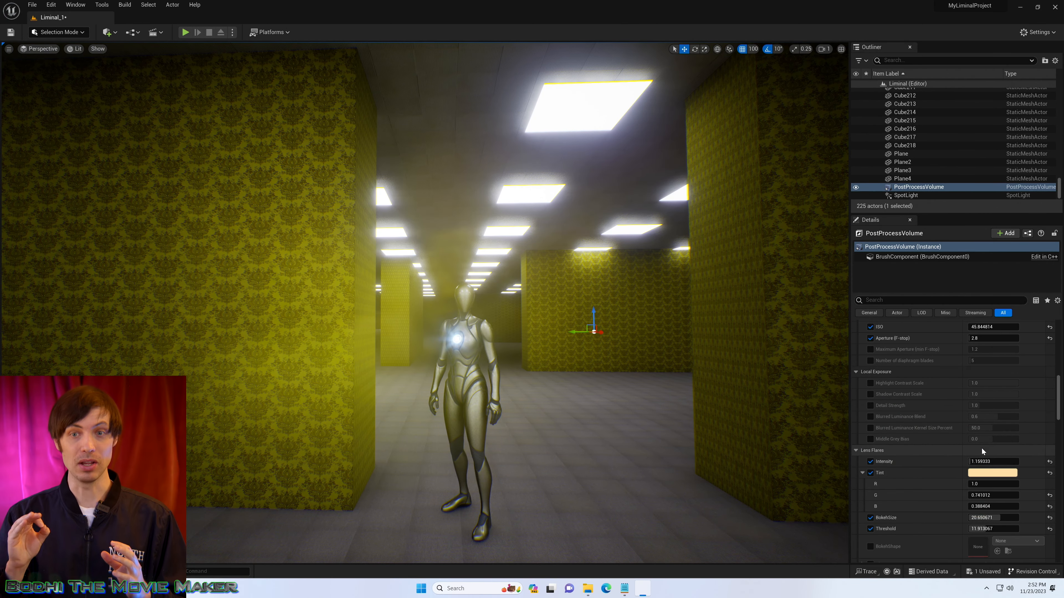
{"action": "left_click_drag", "start_coordinate": [982, 461], "coordinate": [956, 461]}
{"action": "right_click_drag", "start_coordinate": [687, 335], "coordinate": [813, 321]}
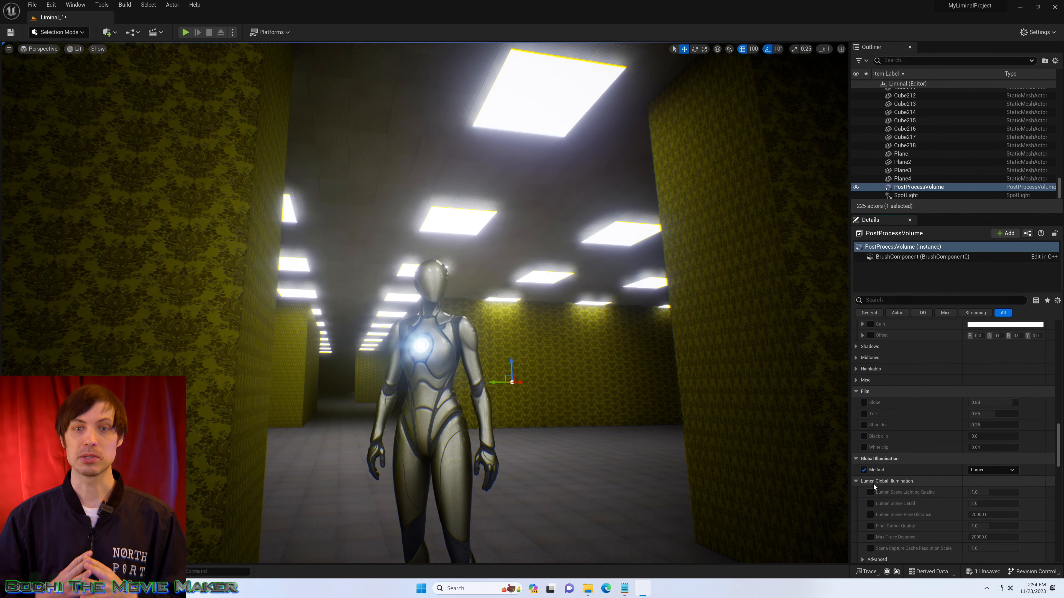
Enable the Lumen Global Illumination overrides for Lumen Scene Lighting Quality, Lumen Scene Detail and Lumen Scene View Distance
{"action": "left_click_drag", "start_coordinate": [989, 479], "coordinate": [988, 502]}
{"action": "left_click", "coordinate": [871, 490]}
{"action": "left_click", "coordinate": [870, 502]}
{"action": "left_click", "coordinate": [871, 513]}
{"action": "scroll", "coordinate": [870, 516], "scroll_direction": "down", "scroll_amount": 1}
{"action": "right_click_drag", "start_coordinate": [503, 293], "coordinate": [460, 294]}
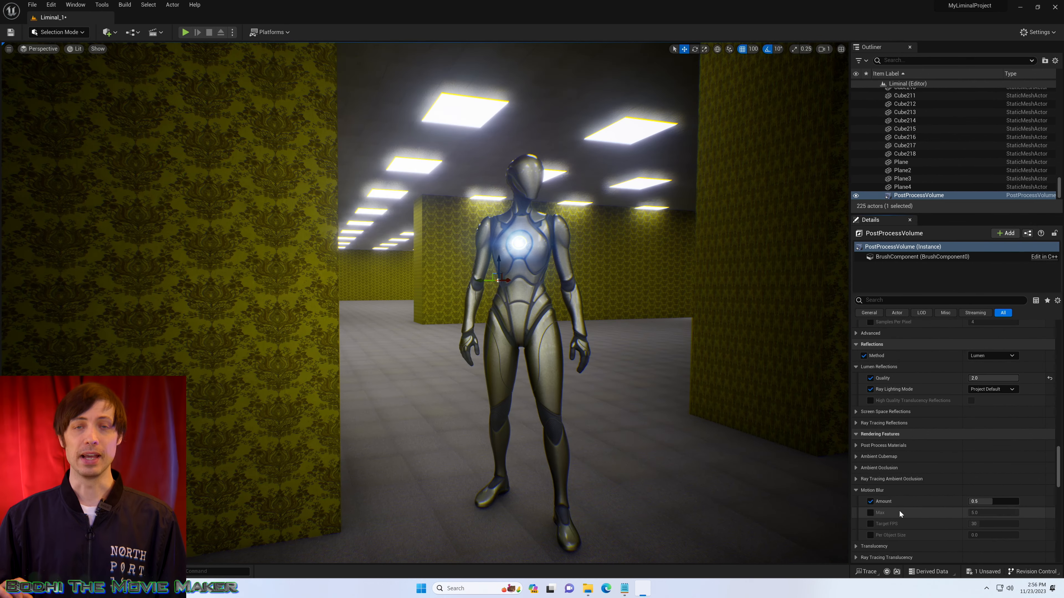
Set the Motion Blur Amount to 0.633333 and test the blur by briefly playing the level
{"action": "right_click_drag", "start_coordinate": [706, 380], "coordinate": [706, 380]}
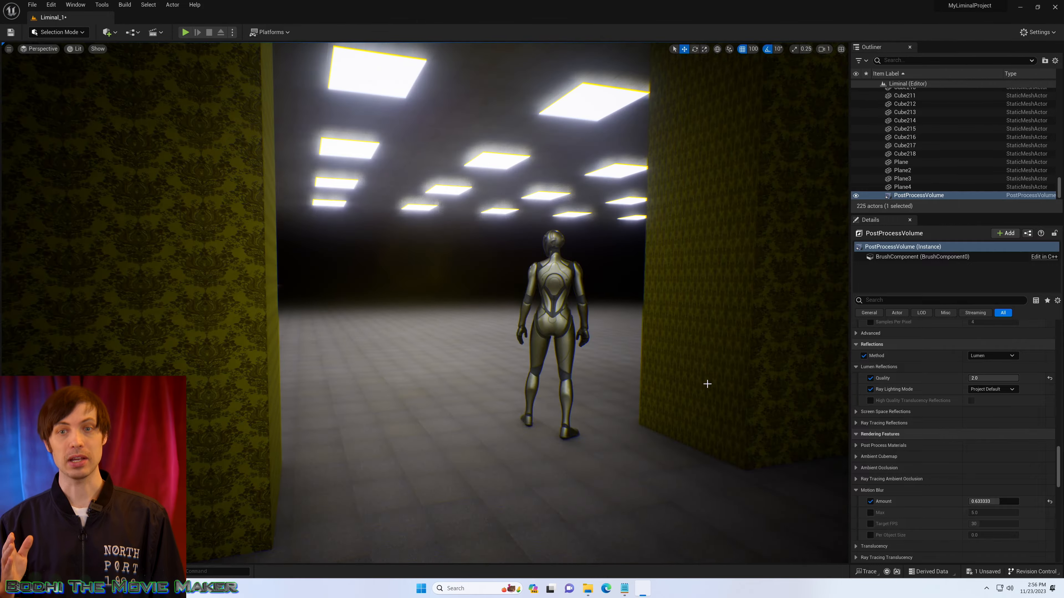
{"action": "key", "text": "alt+p"}
{"action": "key", "text": "Escape"}
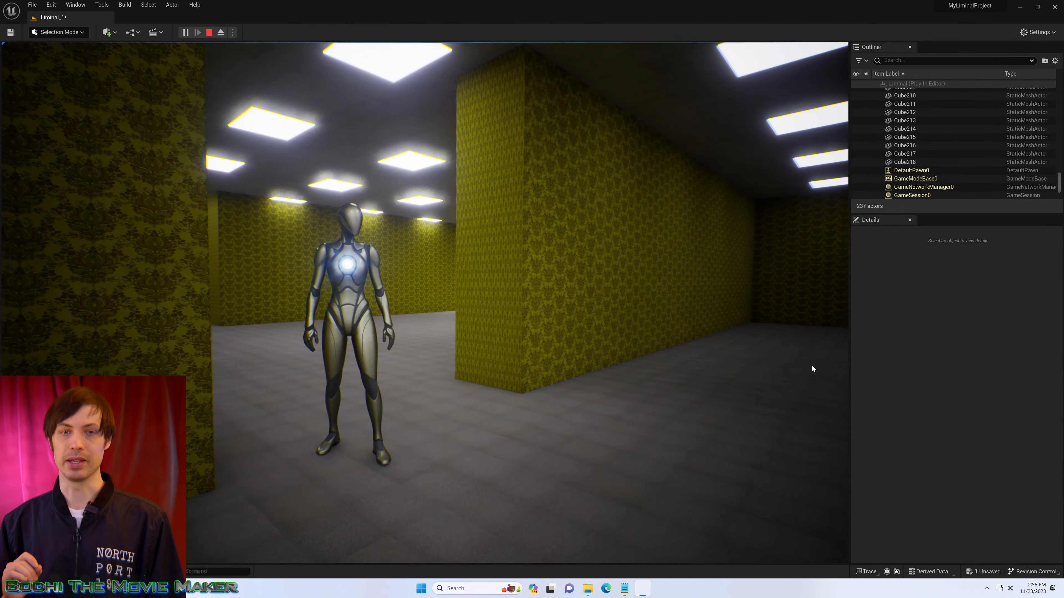
Raise the Film Grain Intensity of the post process volume above zero
{"action": "scroll", "coordinate": [940, 441], "scroll_direction": "down", "scroll_amount": 5}
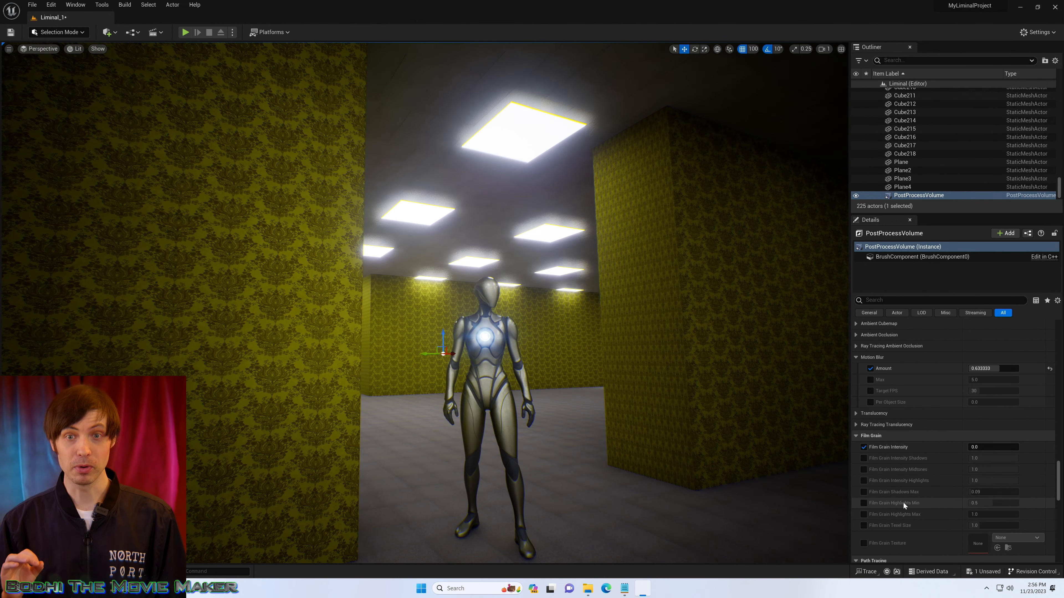
{"action": "left_click_drag", "start_coordinate": [984, 447], "coordinate": [991, 447]}
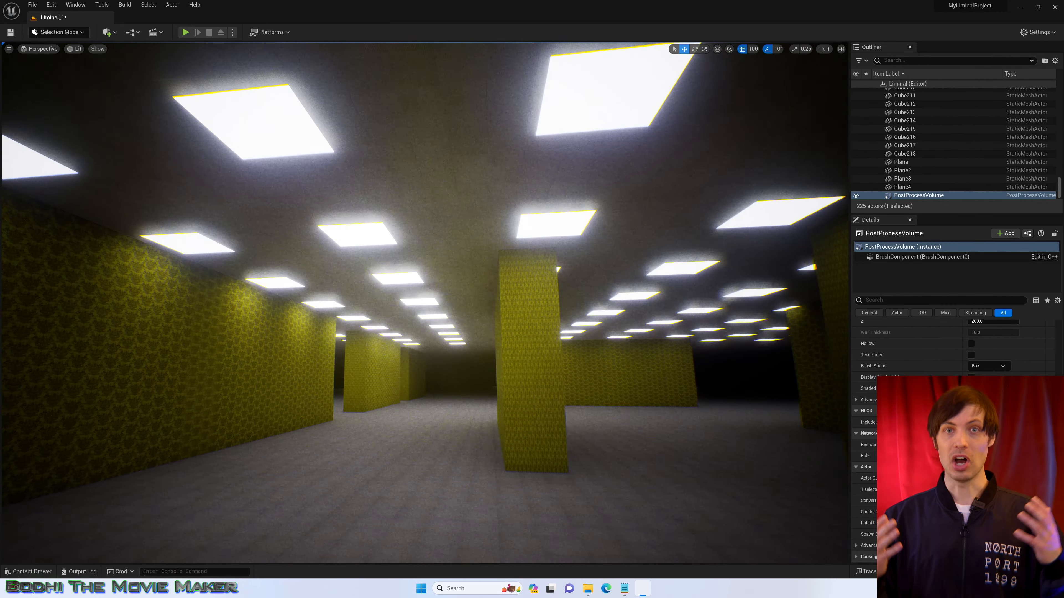
Move through the hallways past the mannequin and play the level to review the finished look
{"action": "key", "text": "w"}
{"action": "key", "text": "w"}
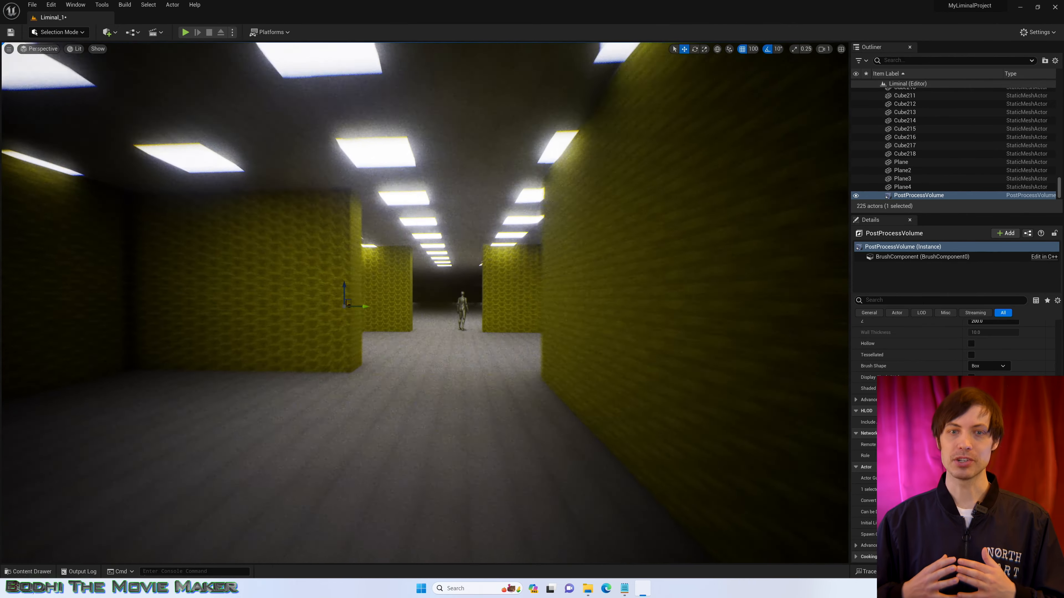
{"action": "key", "text": "w"}
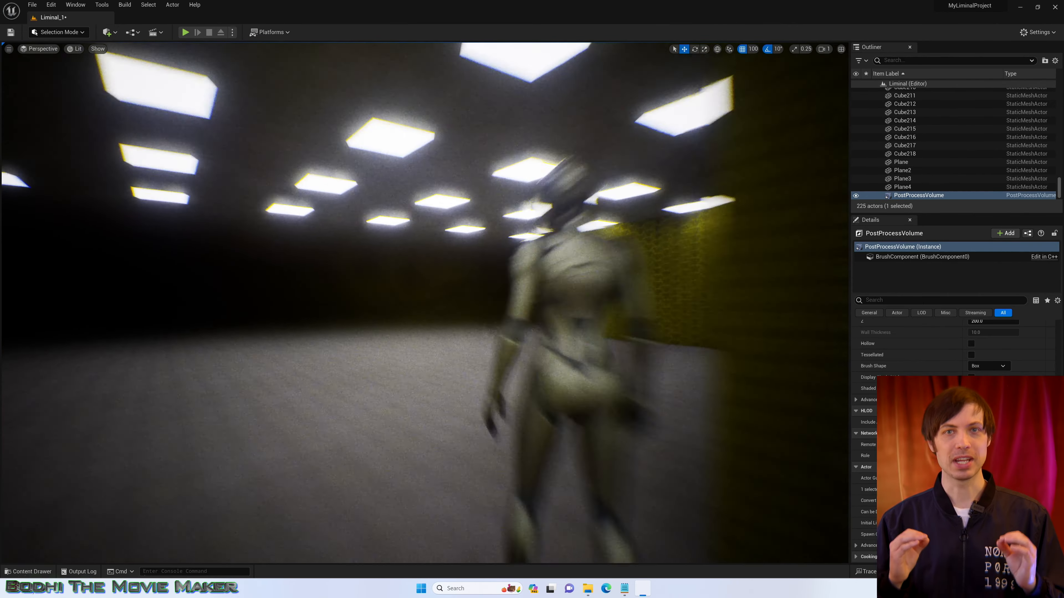
{"action": "key", "text": "w"}
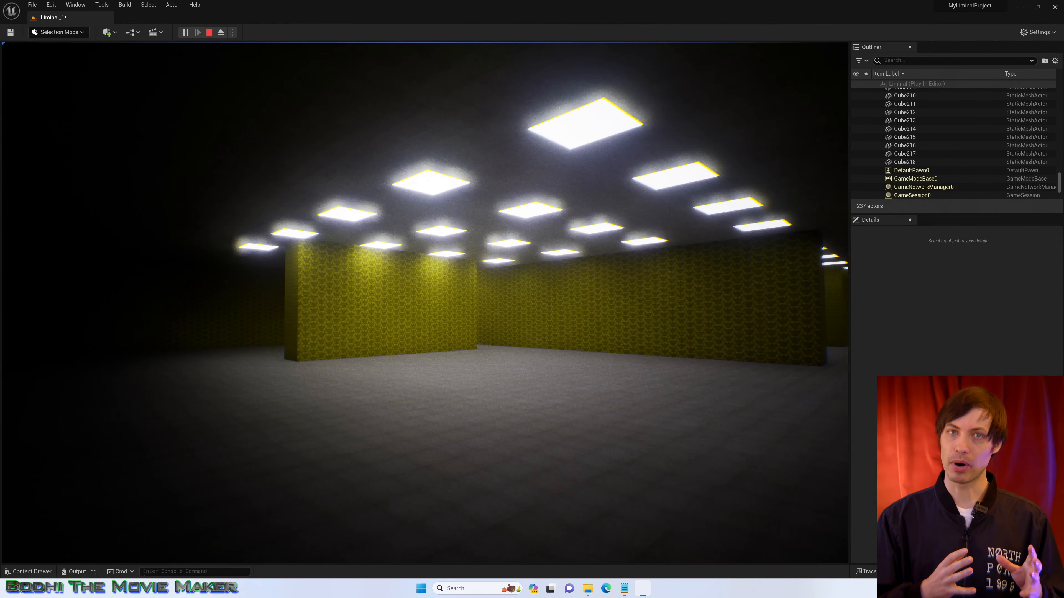
{"action": "key", "text": "alt+p"}
{"action": "key", "text": "w"}
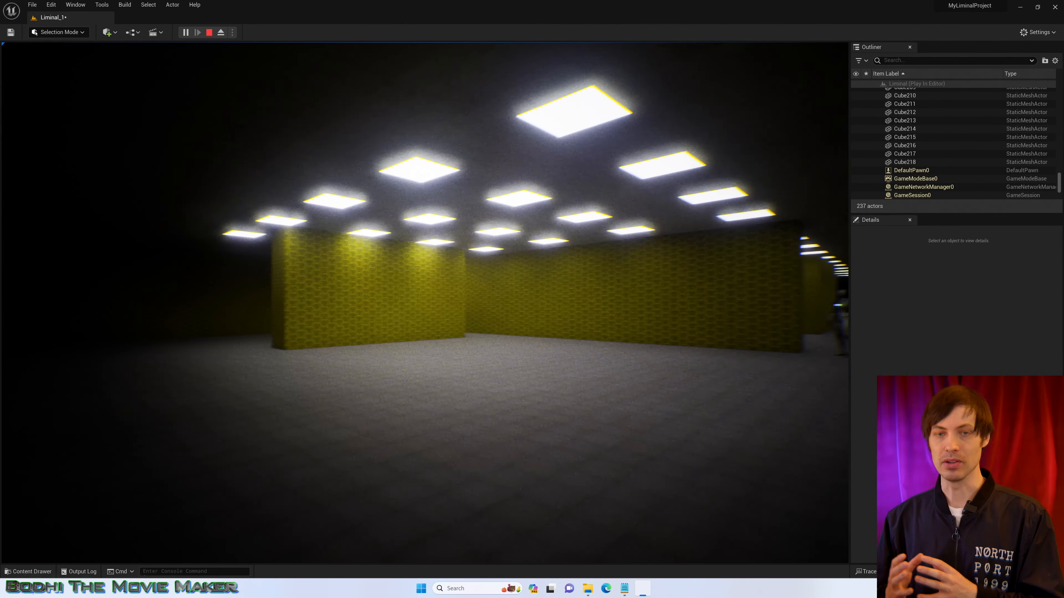
{"action": "key", "text": "w"}
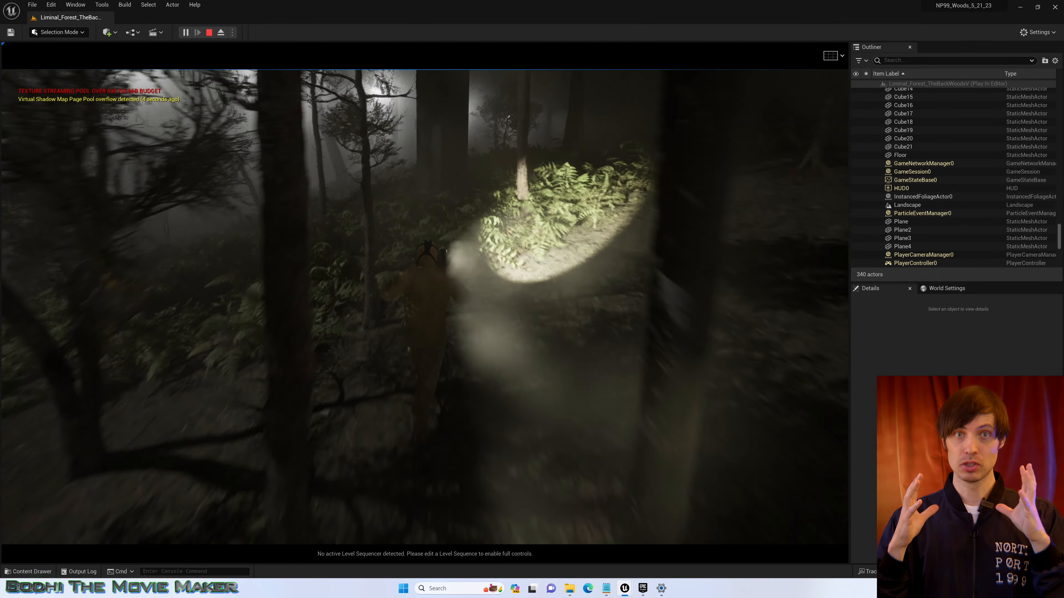
Tour the liminal forest level and switch the viewport to CineCameraActor61
{"action": "key", "text": "w"}
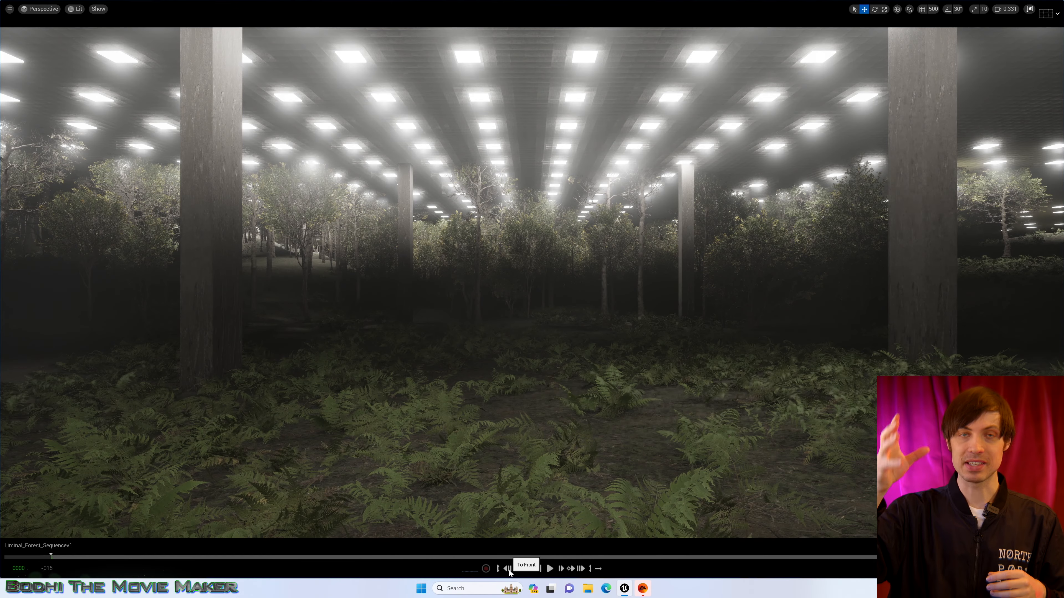
{"action": "right_click_drag", "start_coordinate": [225, 231], "coordinate": [434, 194]}
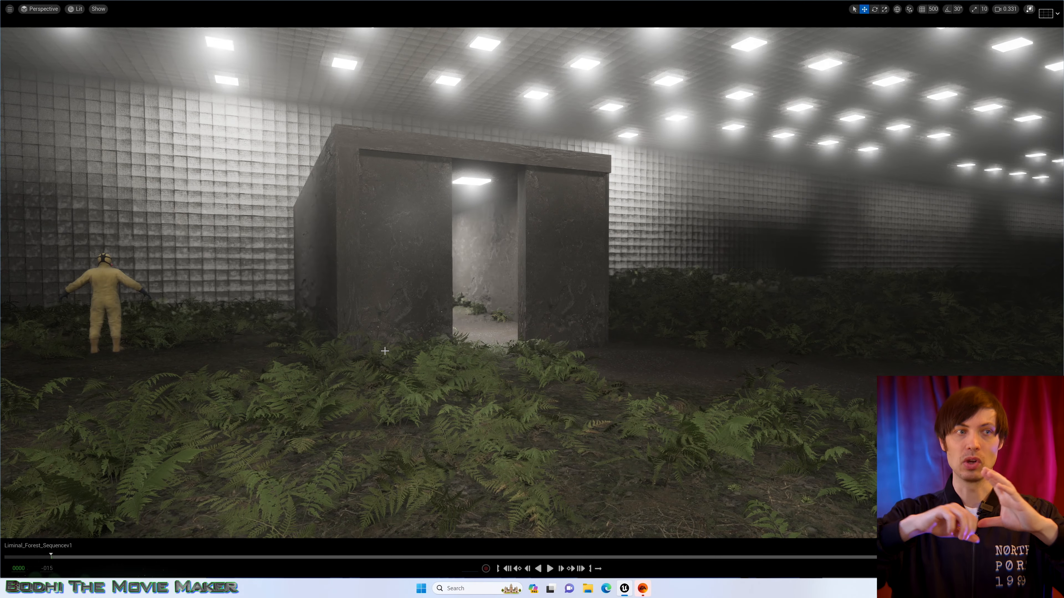
{"action": "left_click", "coordinate": [39, 9]}
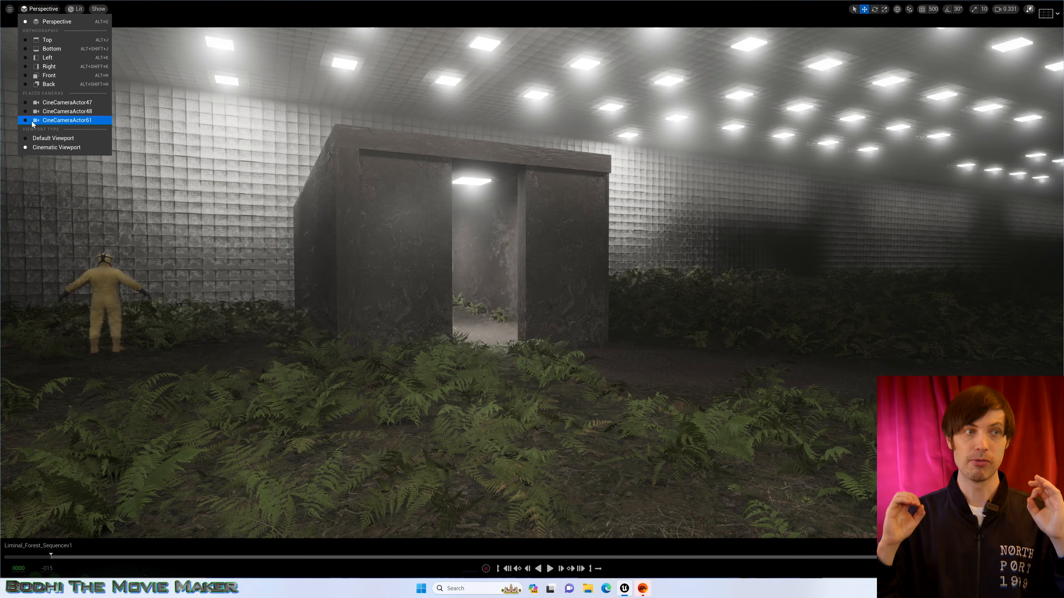
{"action": "left_click", "coordinate": [67, 118]}
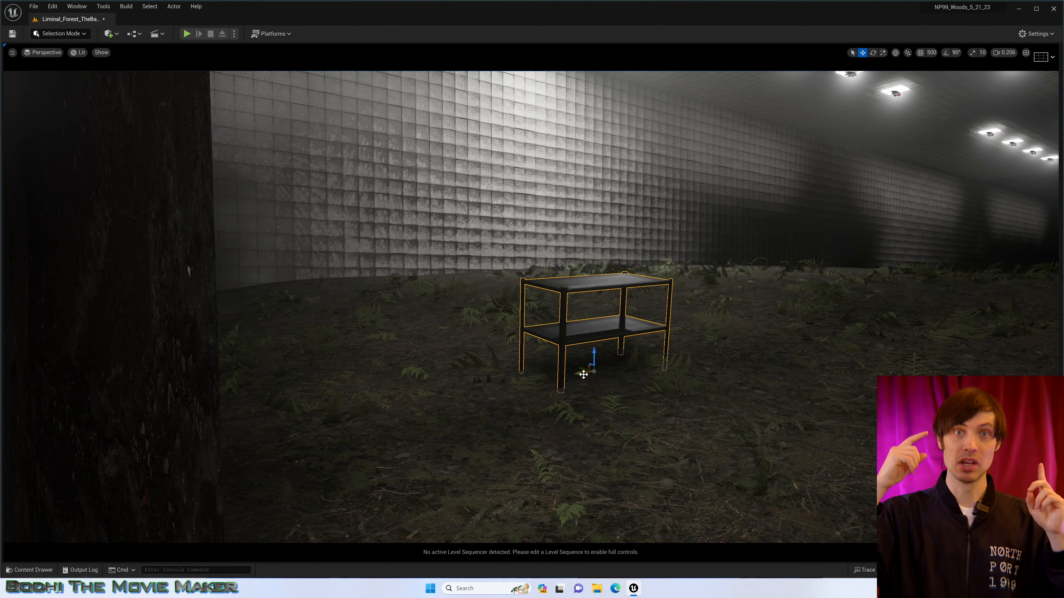
Duplicate the two-tier table into a row receding along the tiled wall, rotating and positioning the farther copies
{"action": "left_click_drag", "start_coordinate": [581, 368], "coordinate": [736, 321], "text": "alt"}
{"action": "key", "text": "e"}
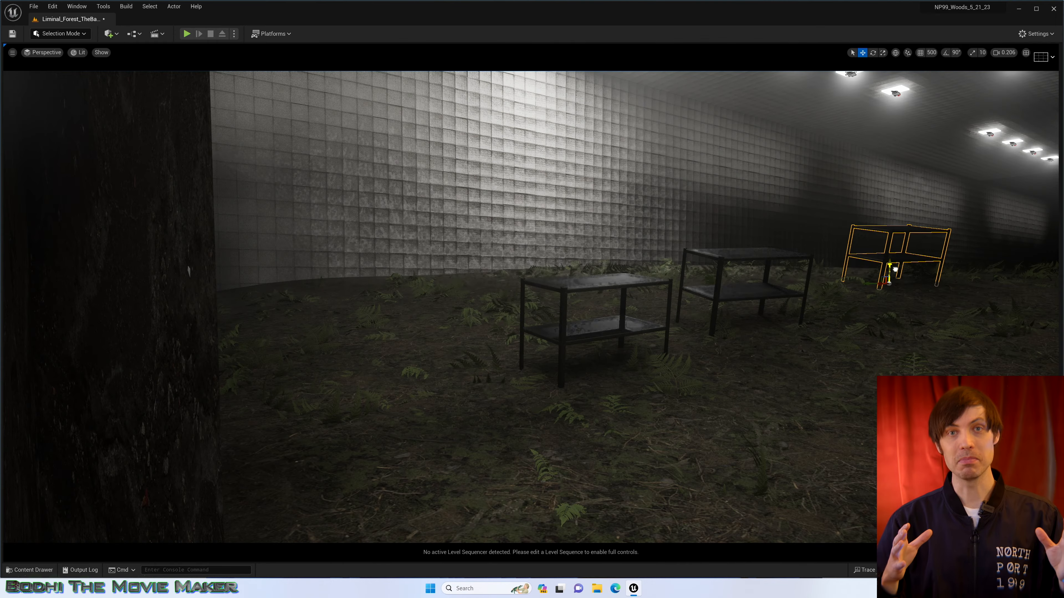
{"action": "key", "text": "e"}
{"action": "left_click_drag", "start_coordinate": [894, 270], "coordinate": [908, 220]}
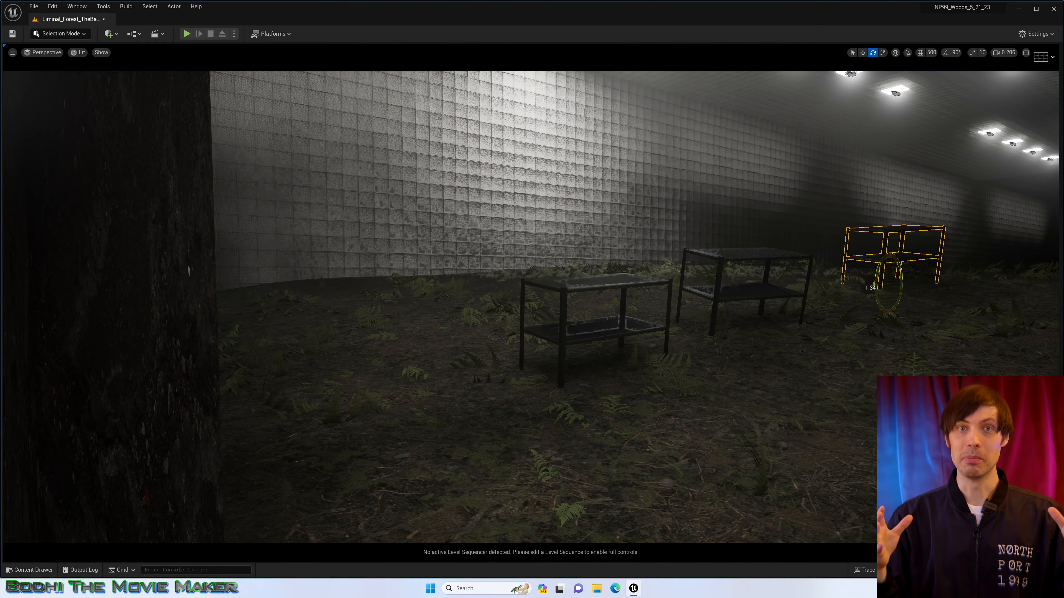
{"action": "key", "text": "Escape"}
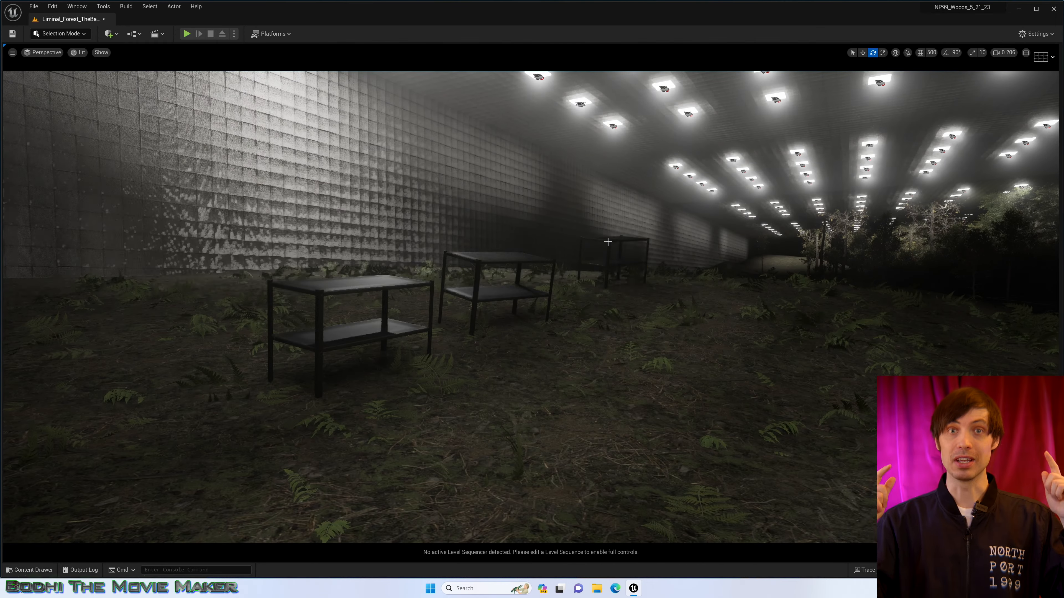
{"action": "left_click", "coordinate": [609, 277]}
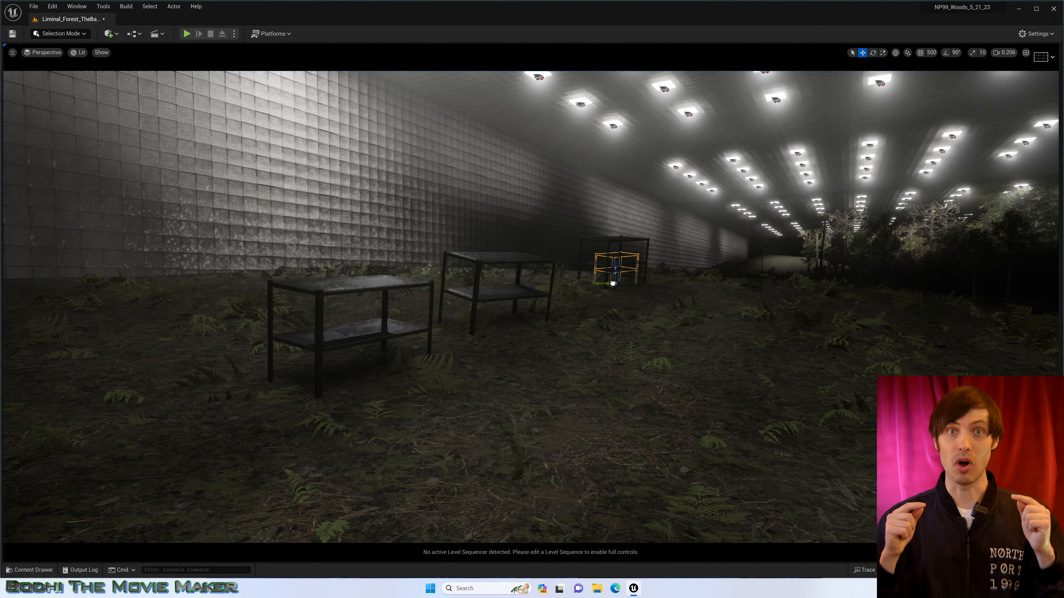
{"action": "left_click_drag", "start_coordinate": [609, 280], "coordinate": [630, 278]}
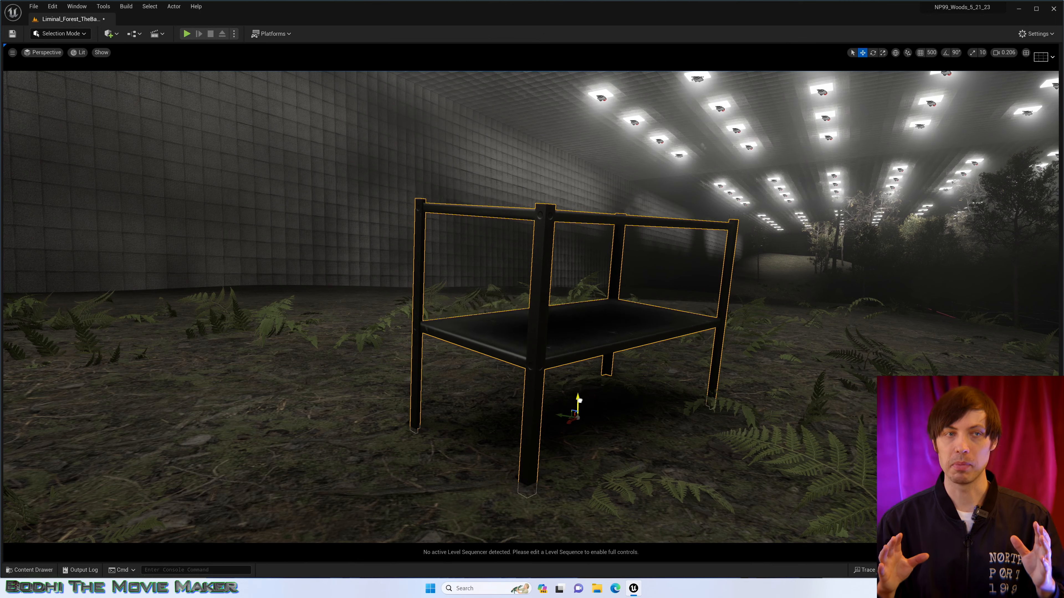
Make another duplicate of the dark table and place it on the forest floor
{"action": "key", "text": "e"}
{"action": "right_click_drag", "start_coordinate": [574, 397], "coordinate": [933, 318]}
{"action": "key", "text": "w"}
{"action": "left_click_drag", "start_coordinate": [871, 353], "coordinate": [555, 302], "text": "alt"}
{"action": "key", "text": "e"}
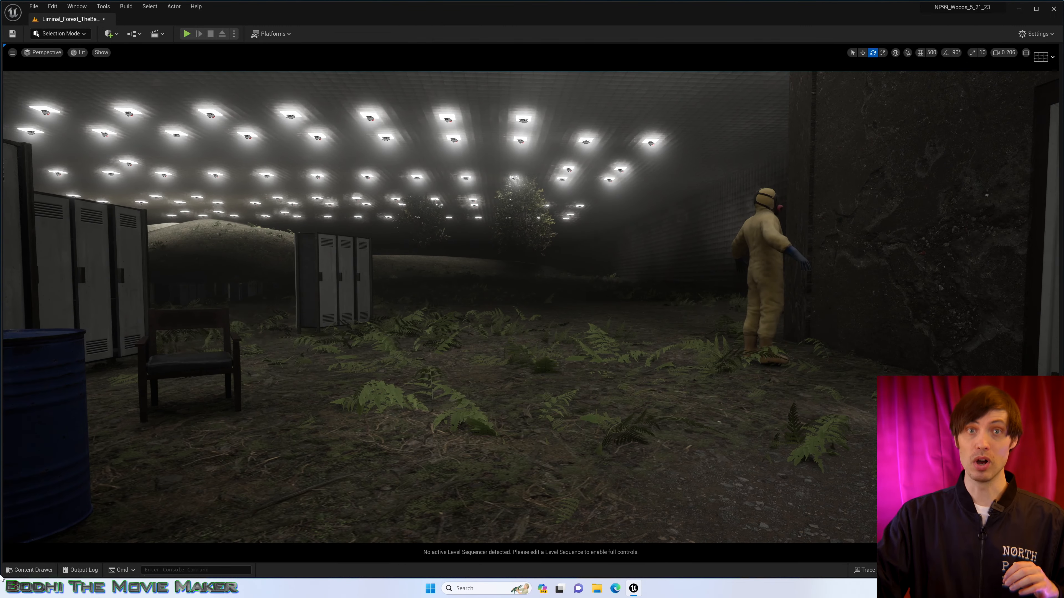
Place the first wooden shelving mesh from the StoreShelvings1 folder on the ground near the hazmat figure and rotate it
{"action": "left_click", "coordinate": [29, 570]}
{"action": "left_click", "coordinate": [47, 482]}
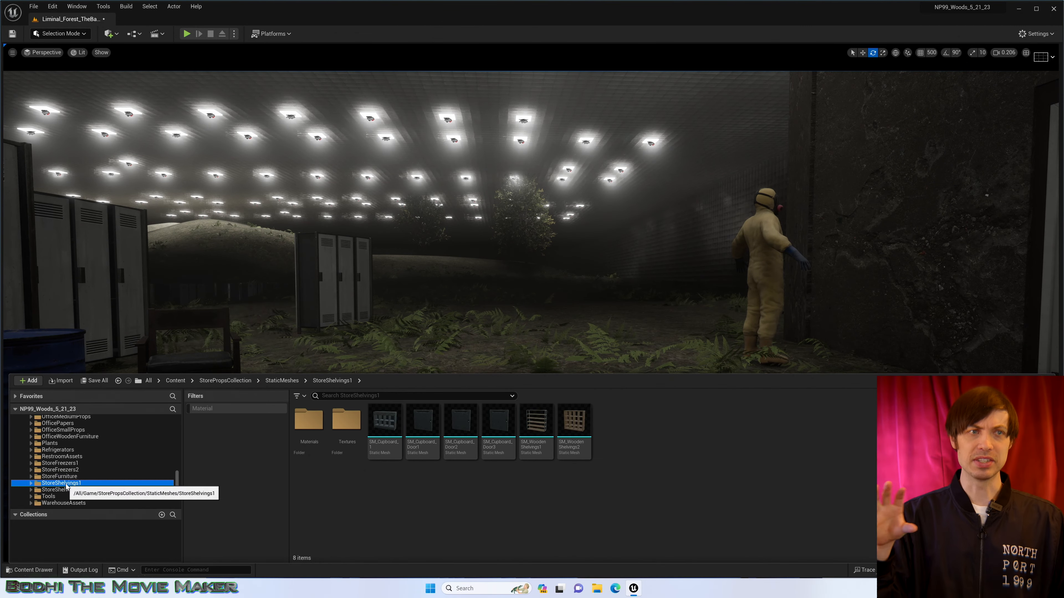
{"action": "left_click_drag", "start_coordinate": [535, 444], "coordinate": [573, 328]}
{"action": "key", "text": "w"}
{"action": "key", "text": "e"}
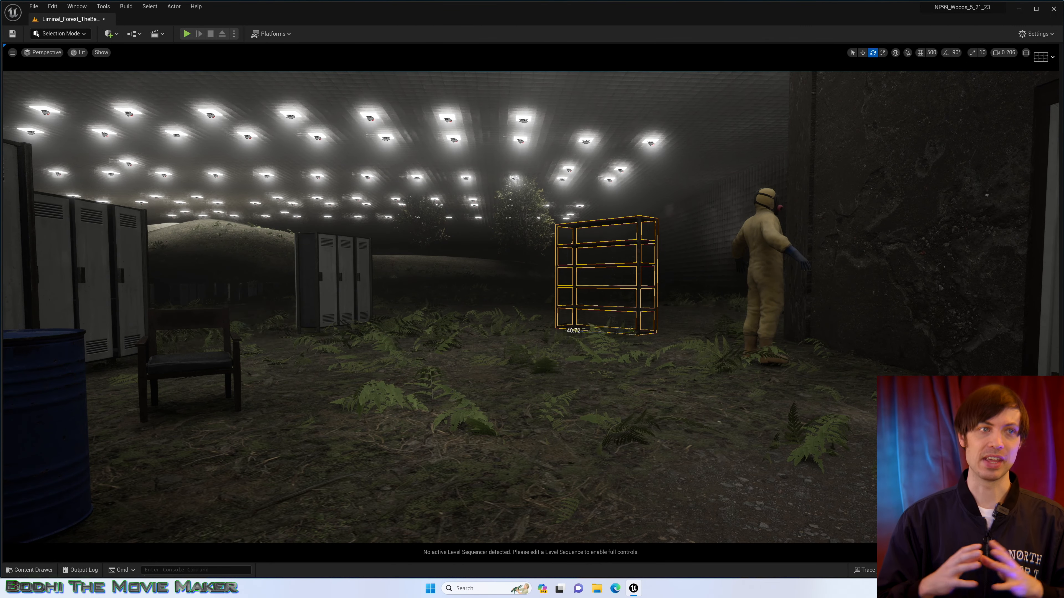
{"action": "key", "text": "w"}
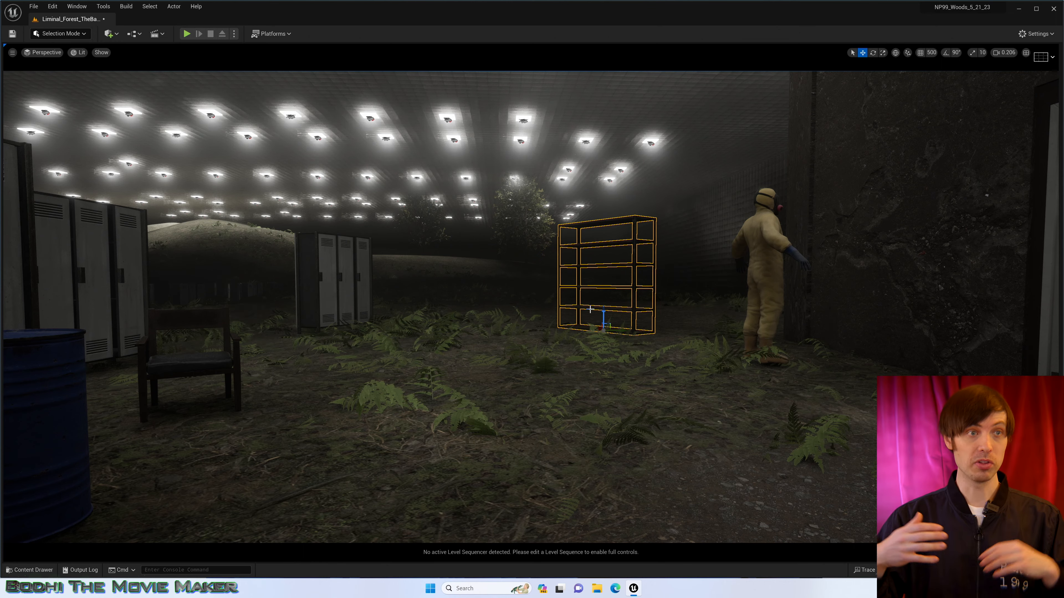
Frame the wooden shelving and place SM_Cup2 from the OfficeSmallProps folder on it
{"action": "key", "text": "f"}
{"action": "left_click", "coordinate": [30, 570]}
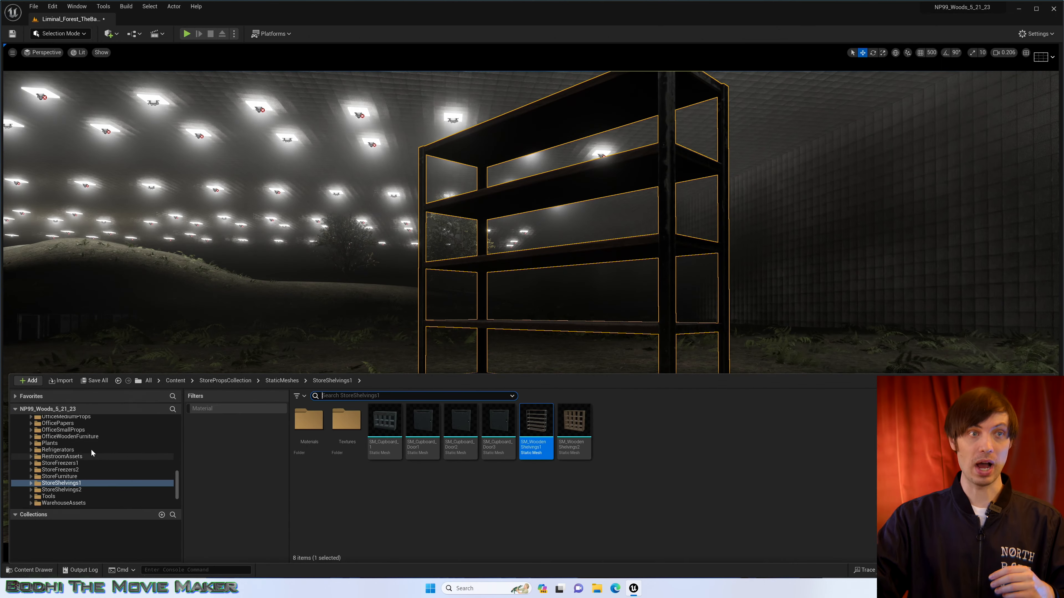
{"action": "left_click", "coordinate": [79, 431]}
{"action": "left_click_drag", "start_coordinate": [499, 421], "coordinate": [627, 407]}
{"action": "key", "text": "ctrl+space"}
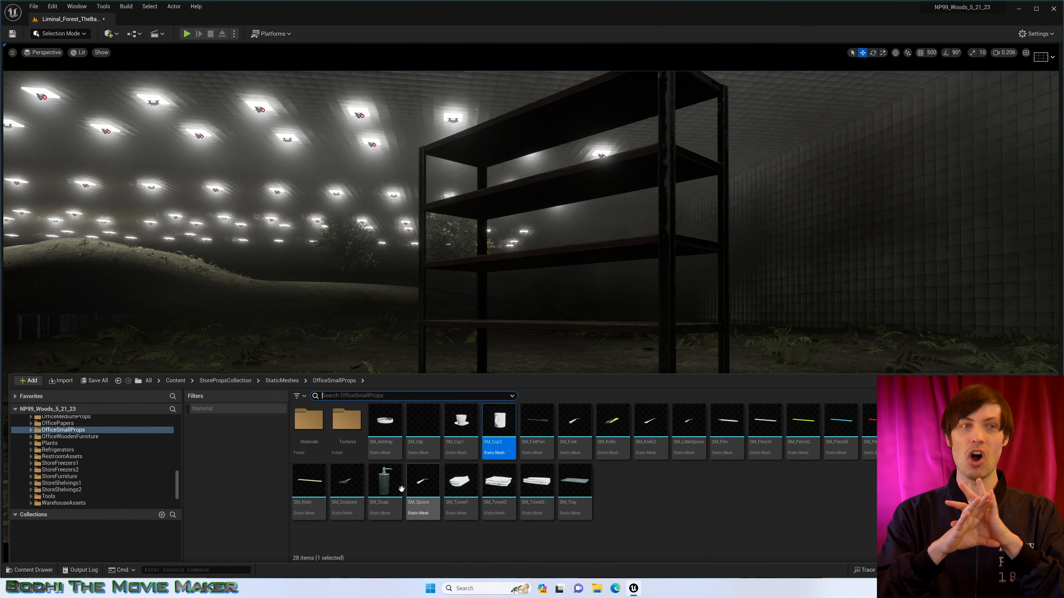
Add the SM_Soap dispenser and the SM_Towel2 stack from OfficeSmallProps to the shelving
{"action": "key", "text": "ctrl+space"}
{"action": "key", "text": "ctrl+space"}
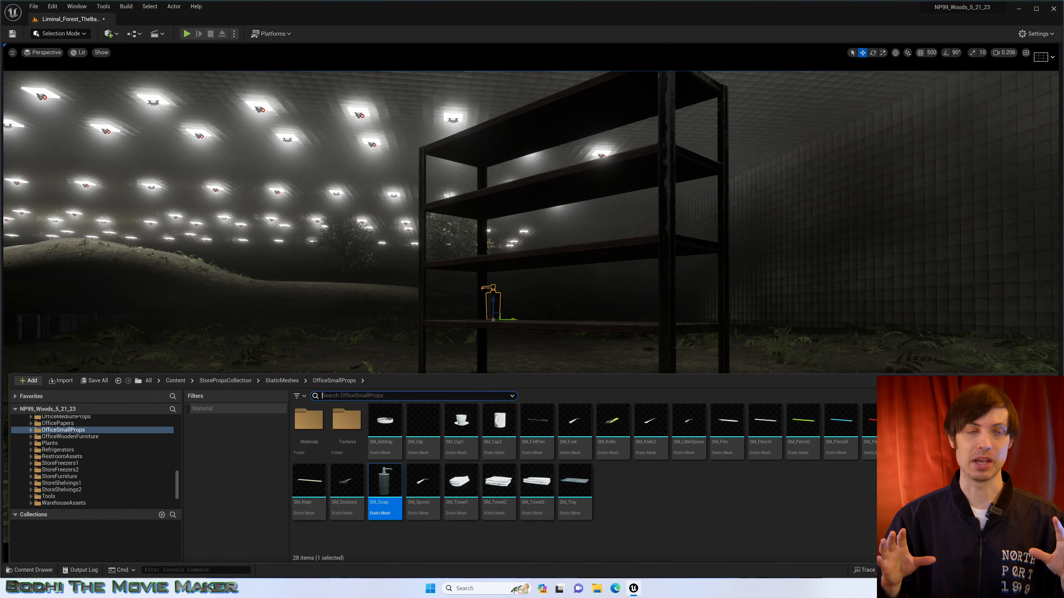
{"action": "left_click_drag", "start_coordinate": [383, 499], "coordinate": [592, 242]}
{"action": "key", "text": "ctrl+space"}
{"action": "left_click_drag", "start_coordinate": [499, 478], "coordinate": [572, 321]}
{"action": "right_click_drag", "start_coordinate": [572, 322], "coordinate": [616, 334]}
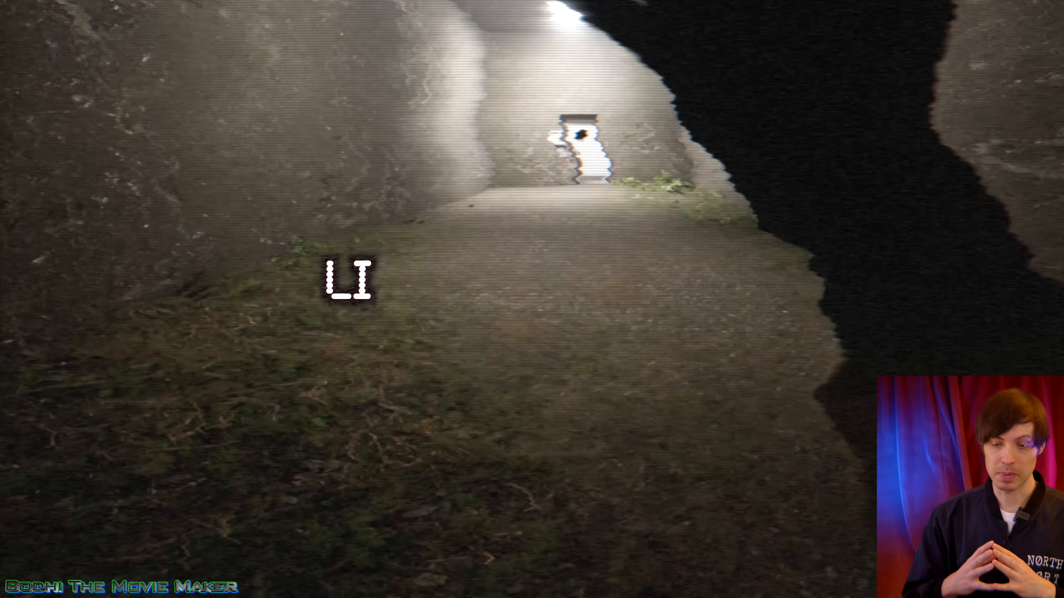